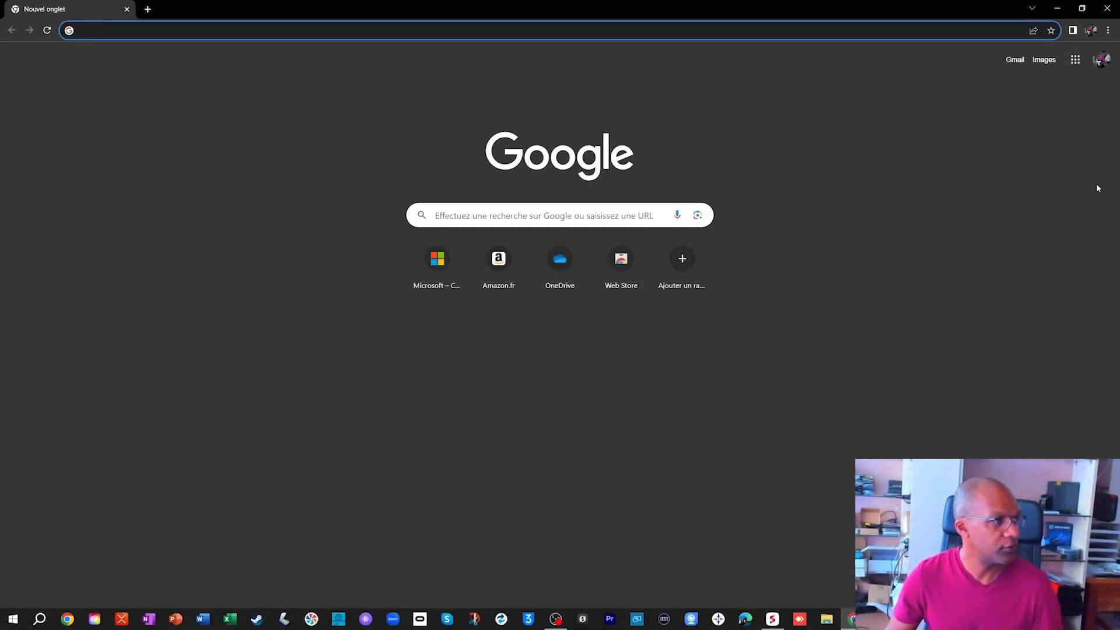
# - Search the web for "my maps google" and start My Maps from its French presentation page
pyautogui.click(461, 215)
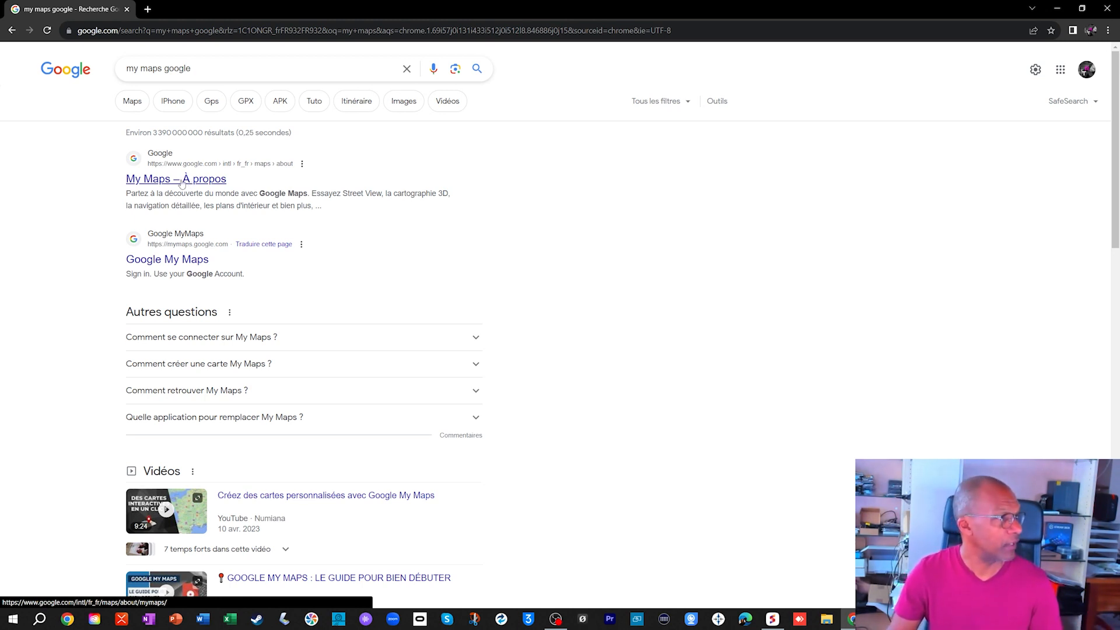
pyautogui.click(176, 185)
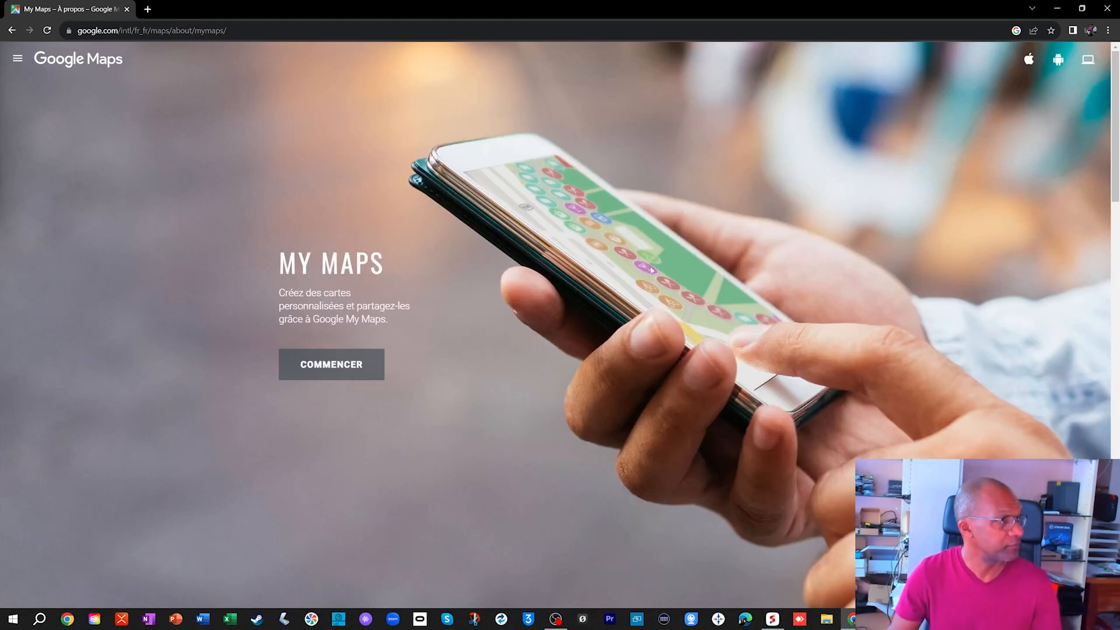
pyautogui.click(322, 368)
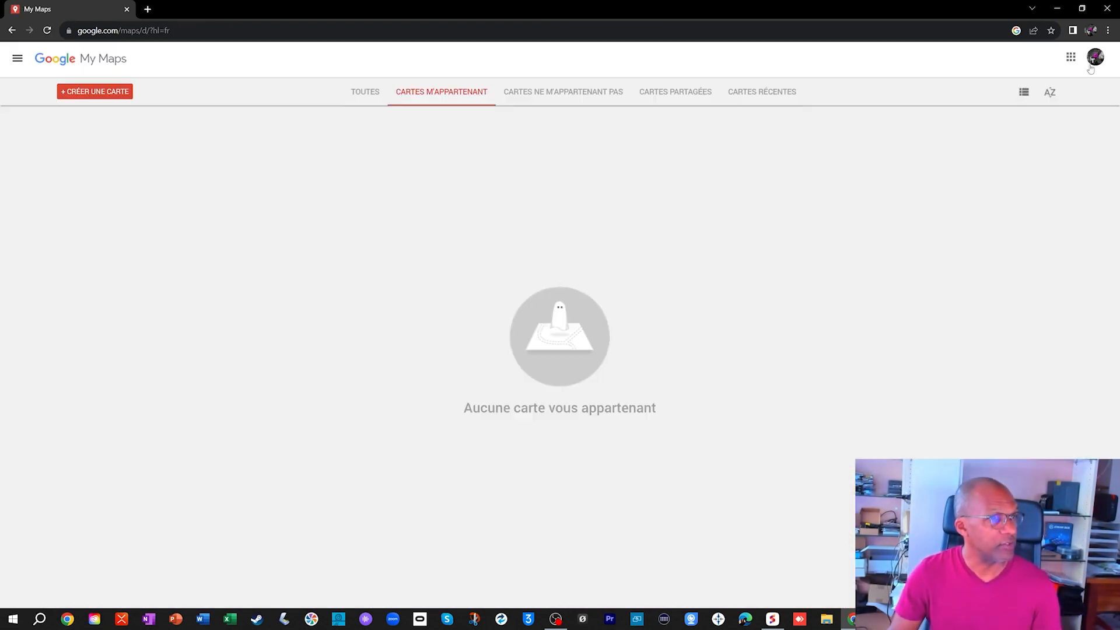
# - Check which Google account is signed in and create a new map
pyautogui.click(1089, 70)
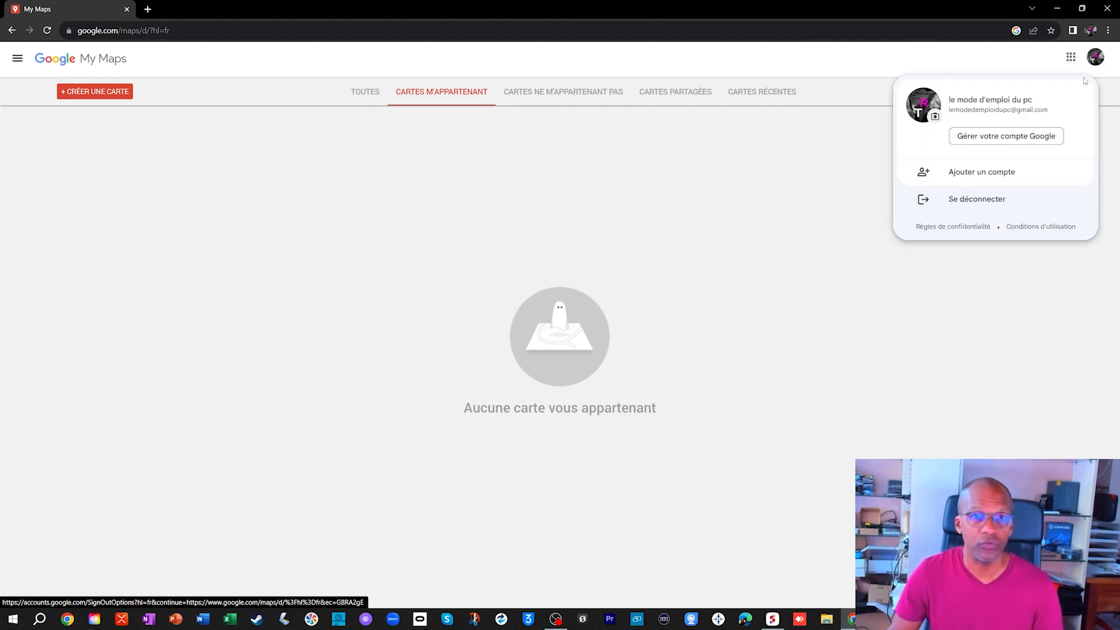
pyautogui.click(429, 284)
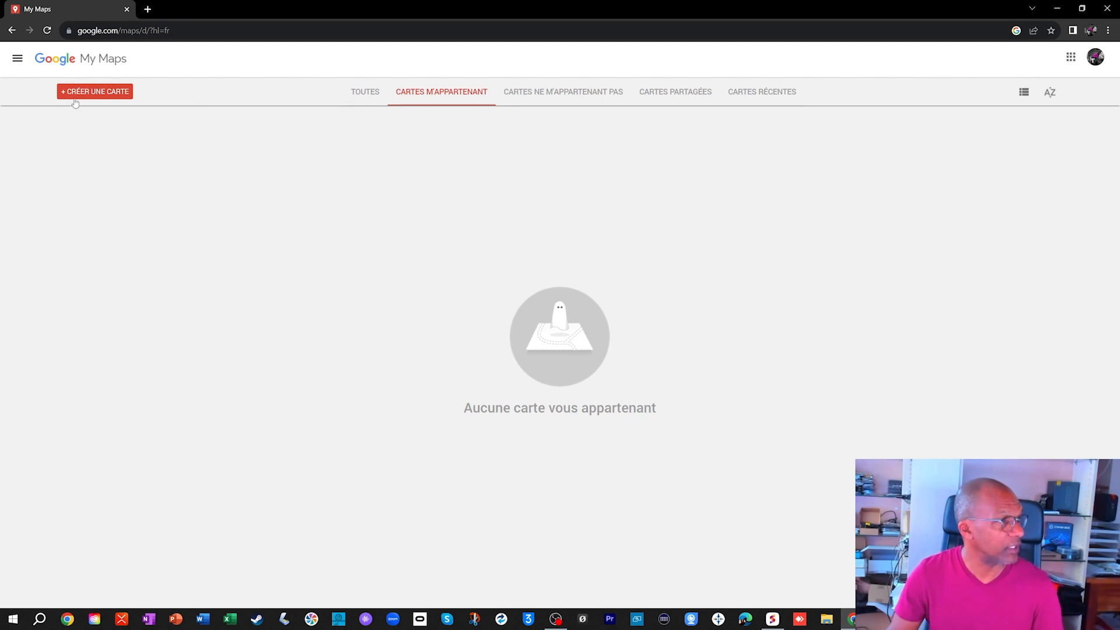
pyautogui.click(105, 97)
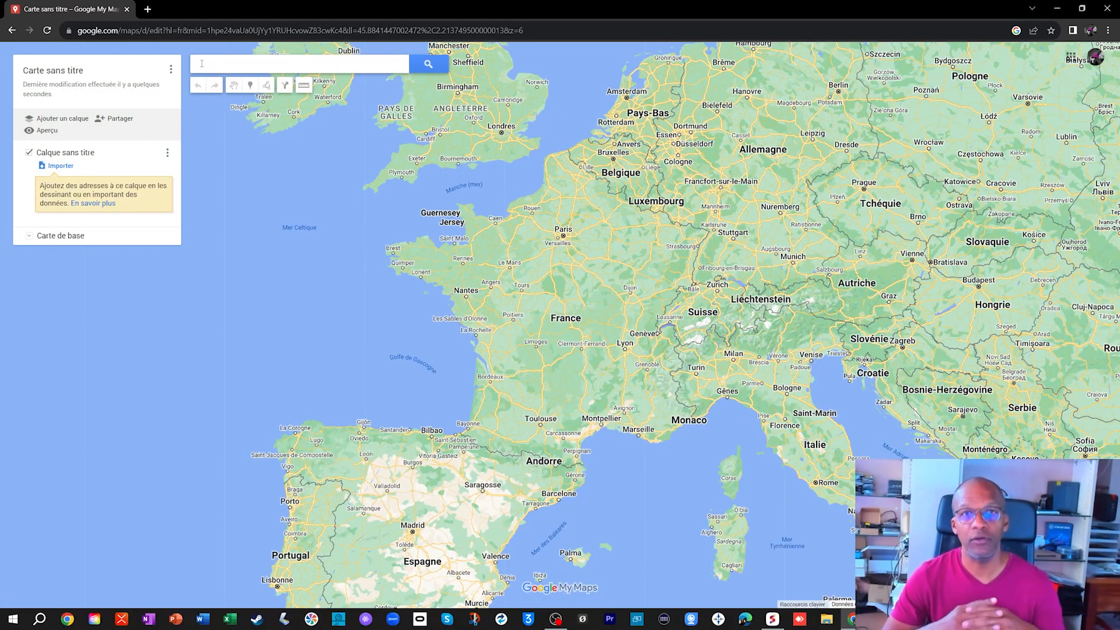
# - Search the map for "evaux les bains" and move in to street level around Rue du Stade and Av. de la République
pyautogui.click(202, 63)
pyautogui.write('vaux')
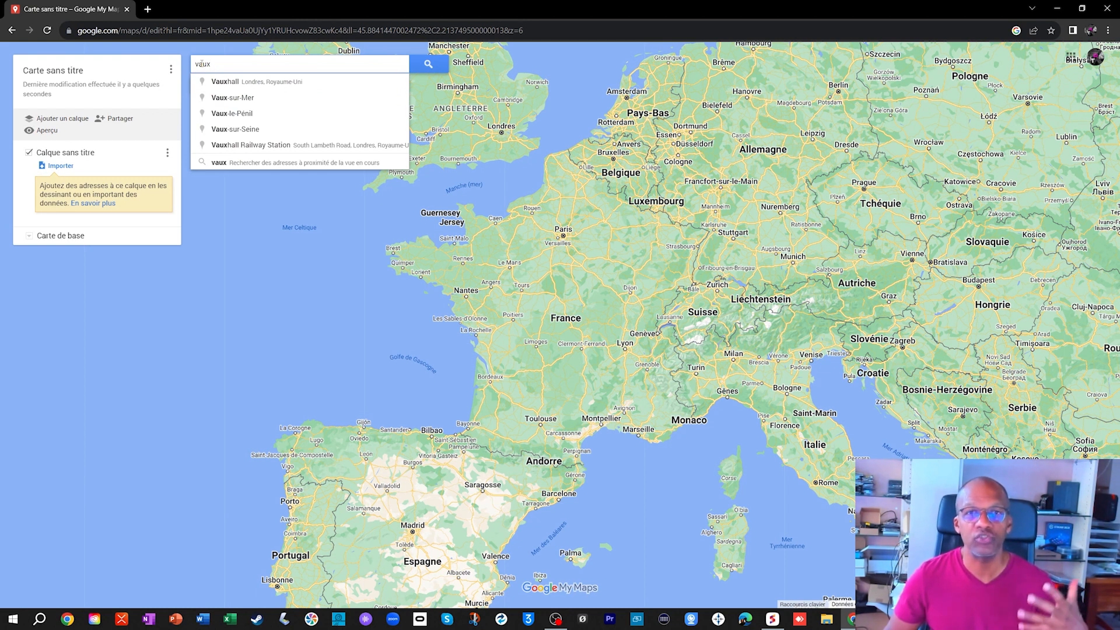
pyautogui.press('BackSpace')
pyautogui.press('BackSpace')
pyautogui.press('BackSpace')
pyautogui.press('BackSpace')
pyautogui.write('eva')
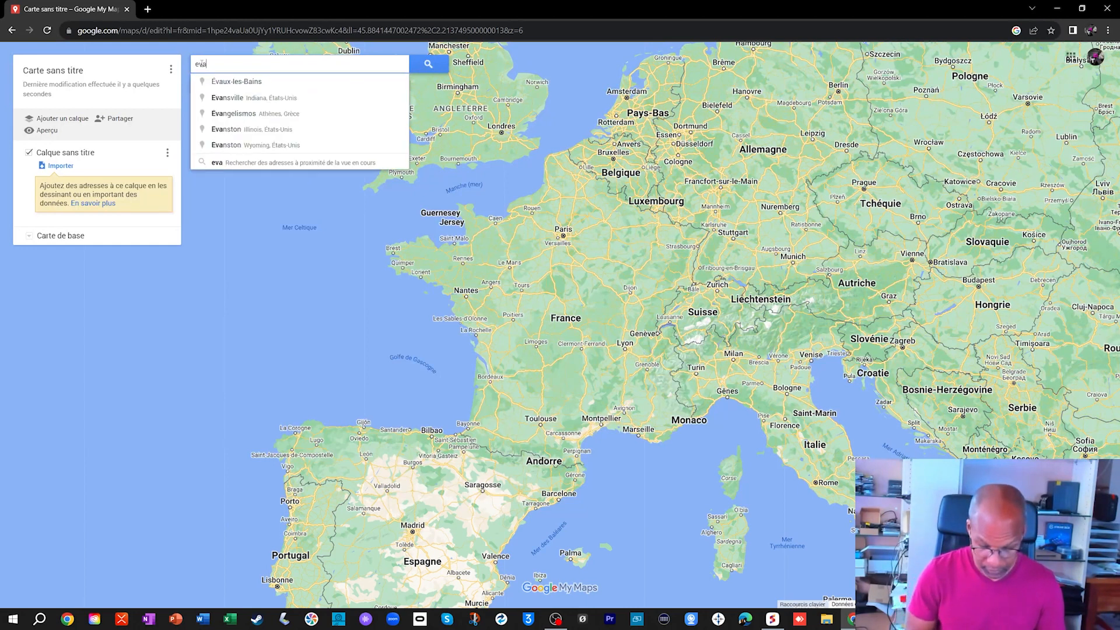
pyautogui.write('ux les bains')
pyautogui.press('Return')
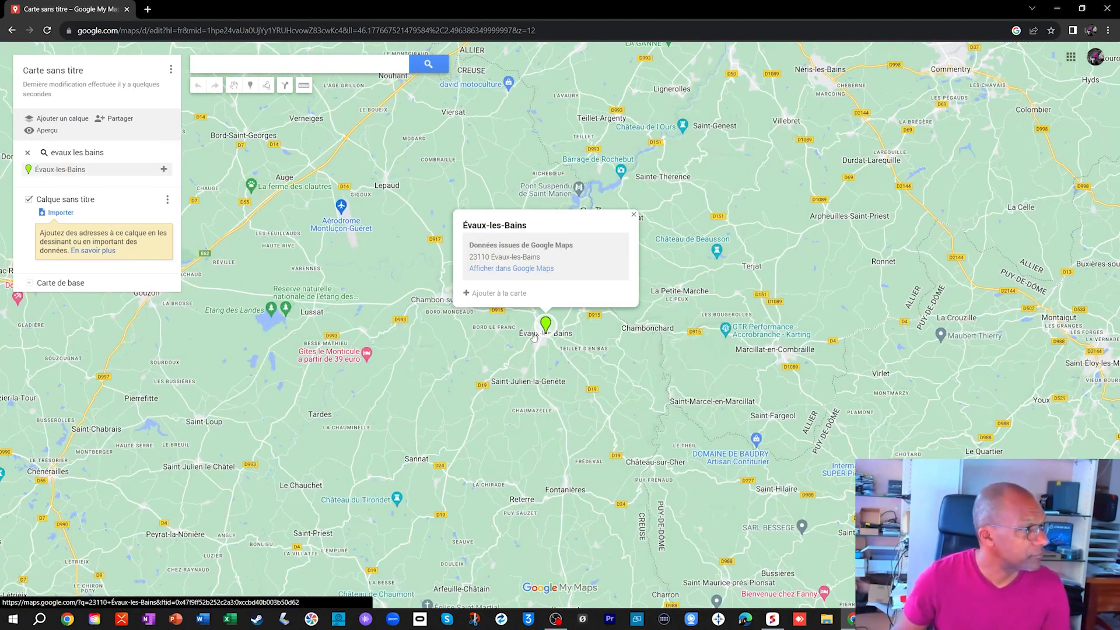
pyautogui.scroll(2, 533, 337)
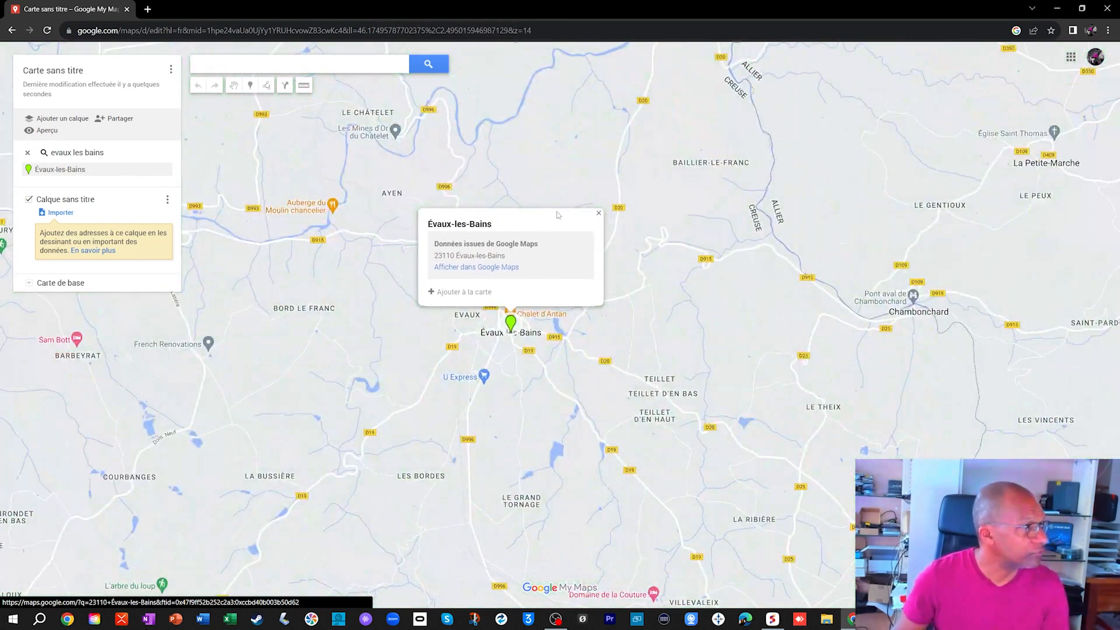
pyautogui.scroll(5, 557, 214)
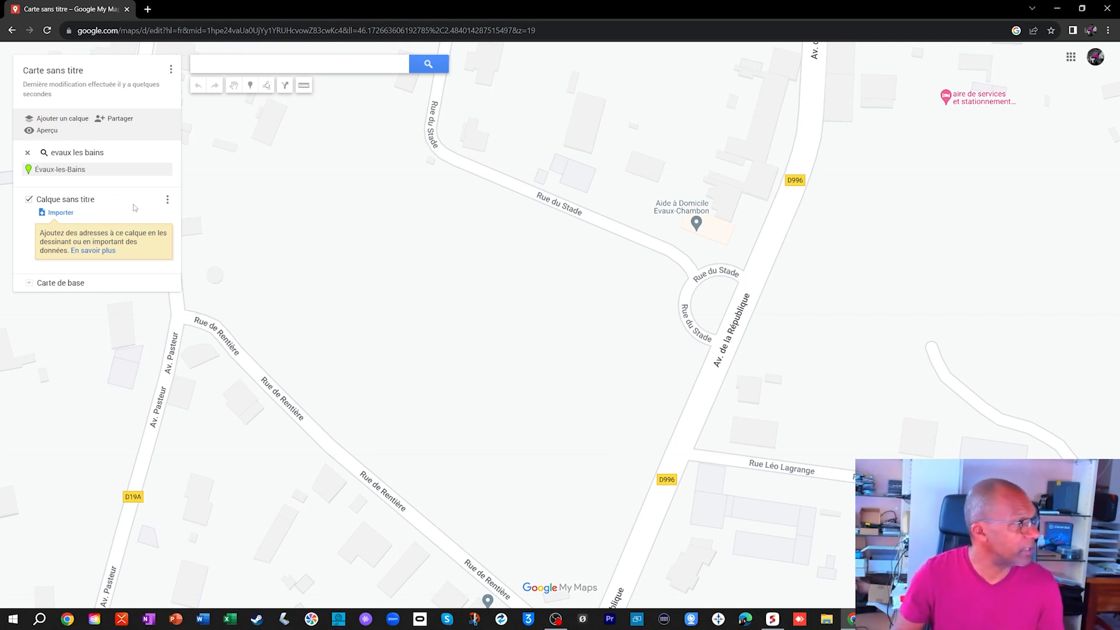
# - Rename the untitled layer as "Terrain de basket"
pyautogui.click(168, 200)
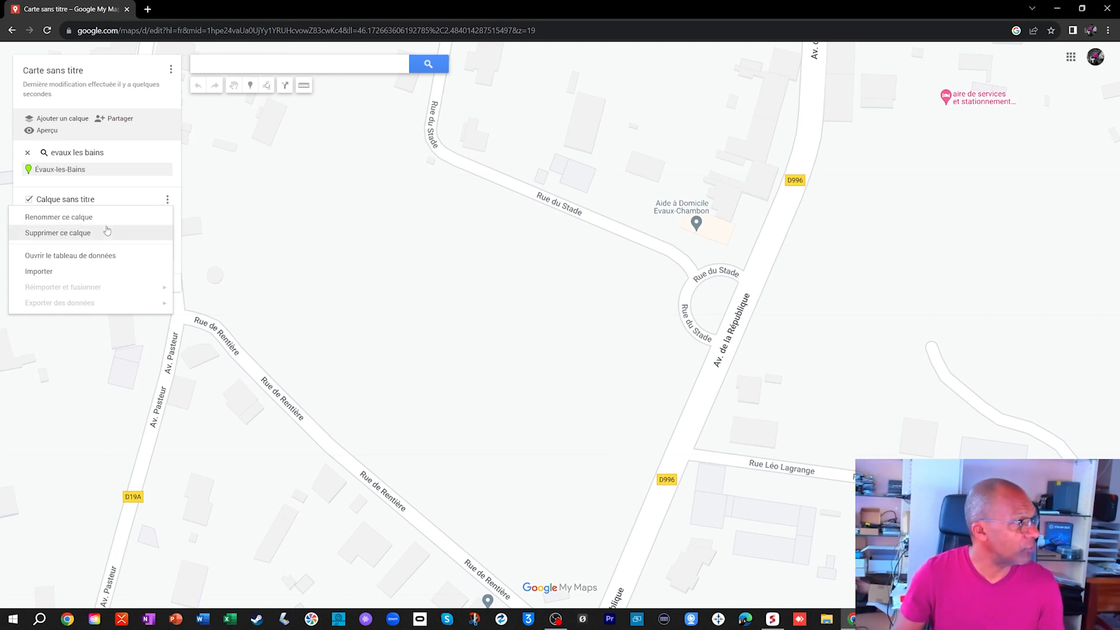
pyautogui.click(81, 219)
pyautogui.write('Tou')
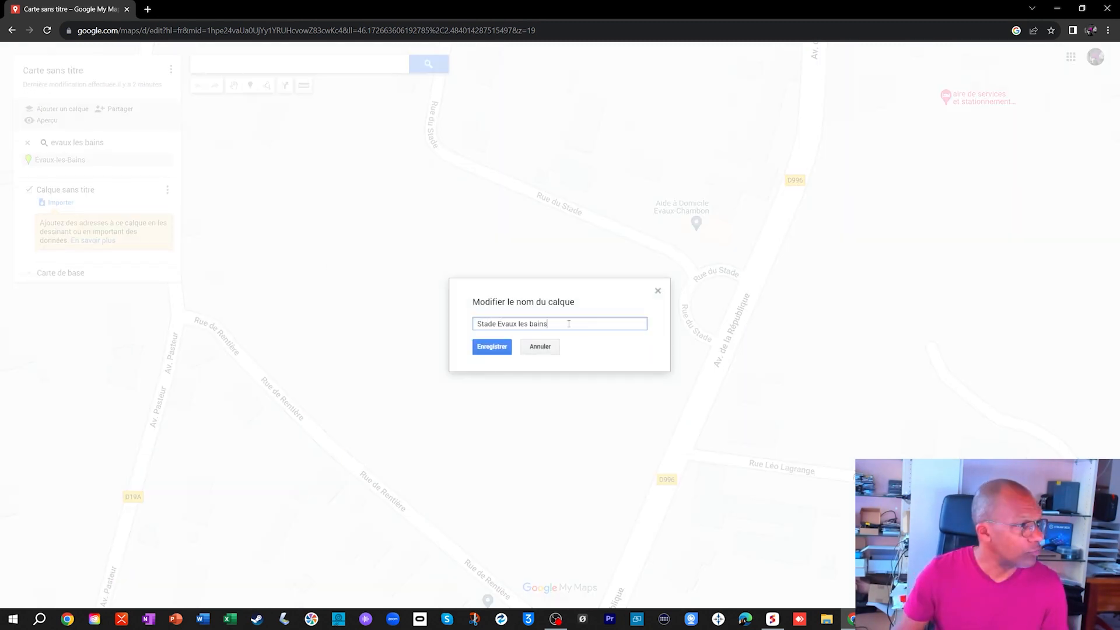
pyautogui.hotkey('ctrl', 'a')
pyautogui.write('T')
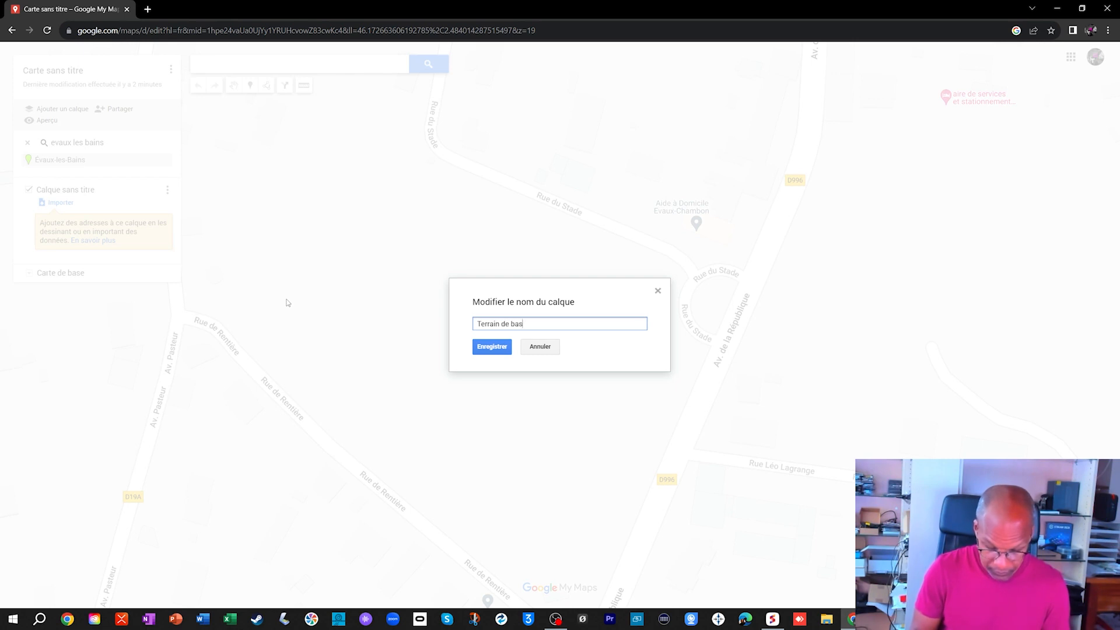
pyautogui.click(474, 348)
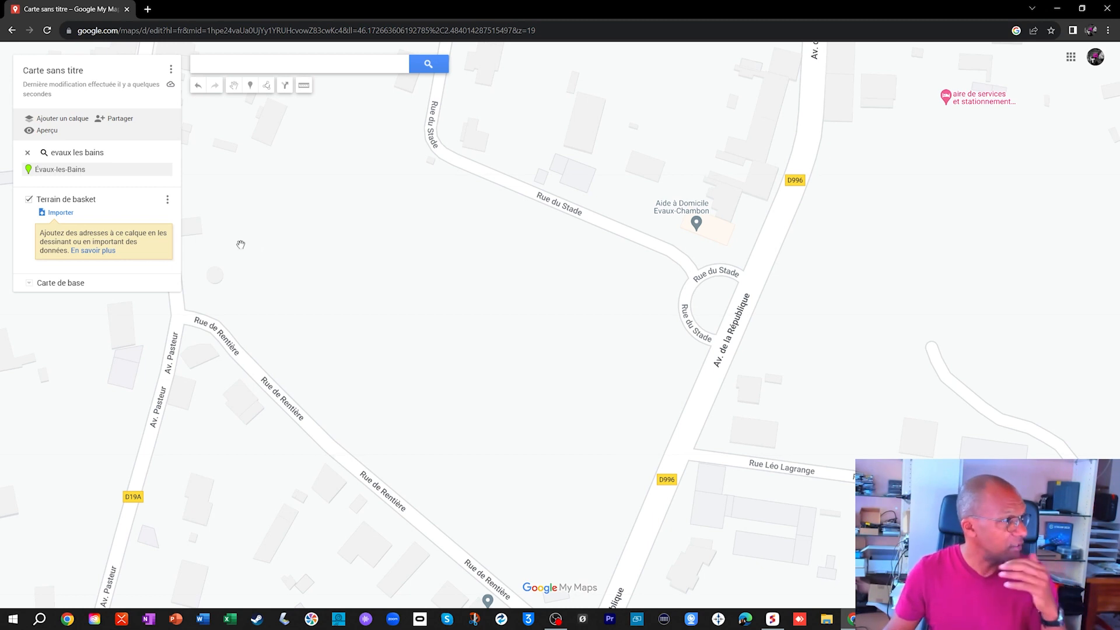
# - Draw a closed four-sided shape of about 0,063 ha beside Av. de la République, just southwest of the Rue du Stade loop
pyautogui.click(267, 87)
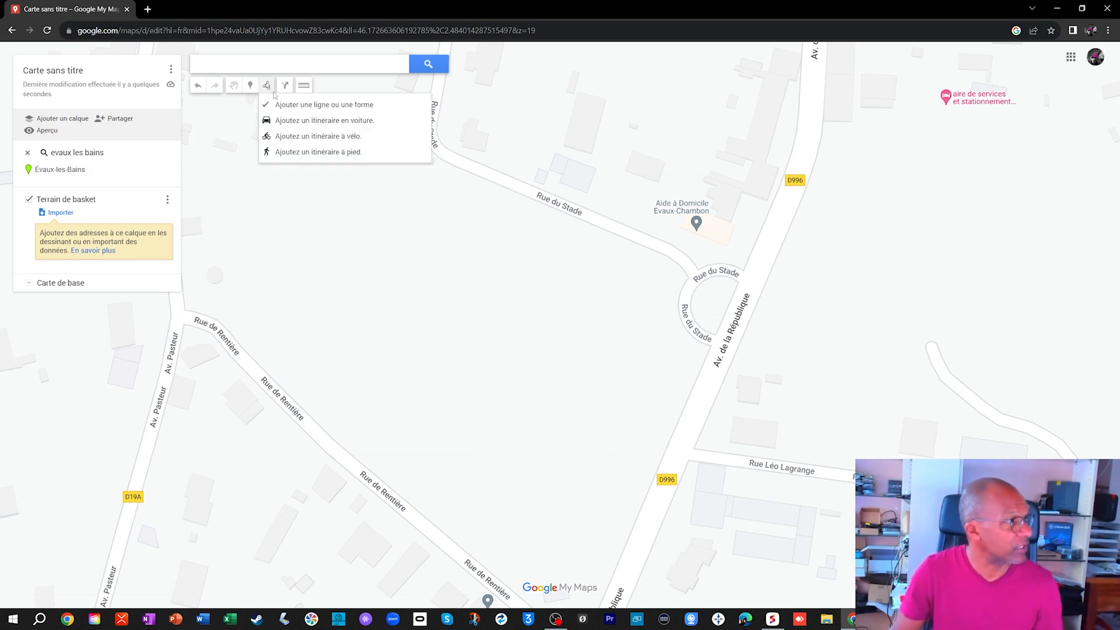
pyautogui.click(686, 356)
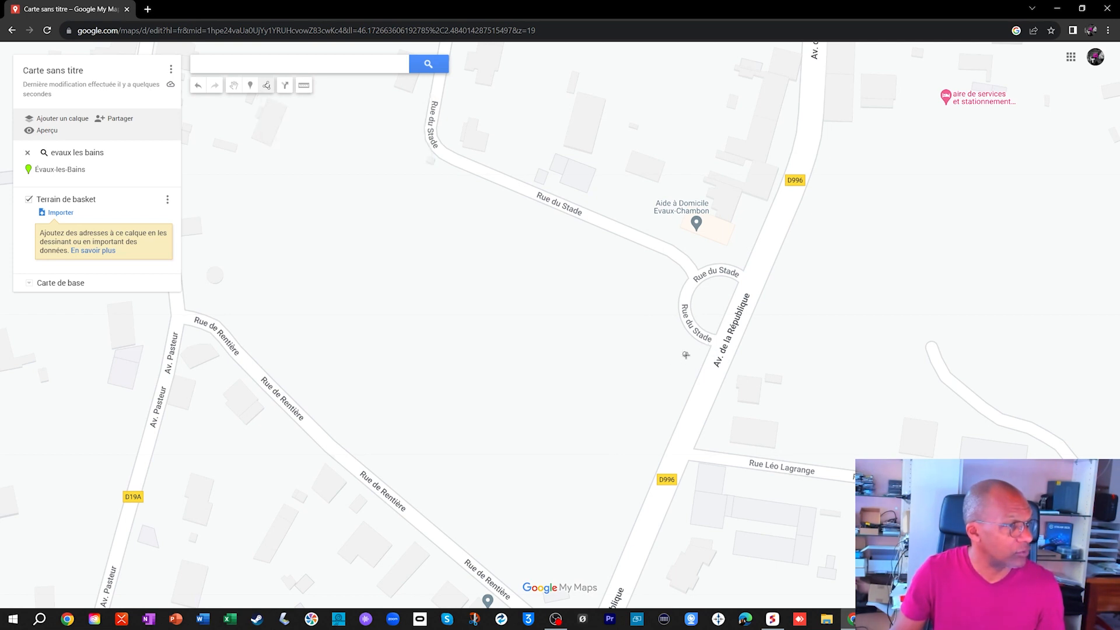
pyautogui.click(666, 400)
pyautogui.click(590, 364)
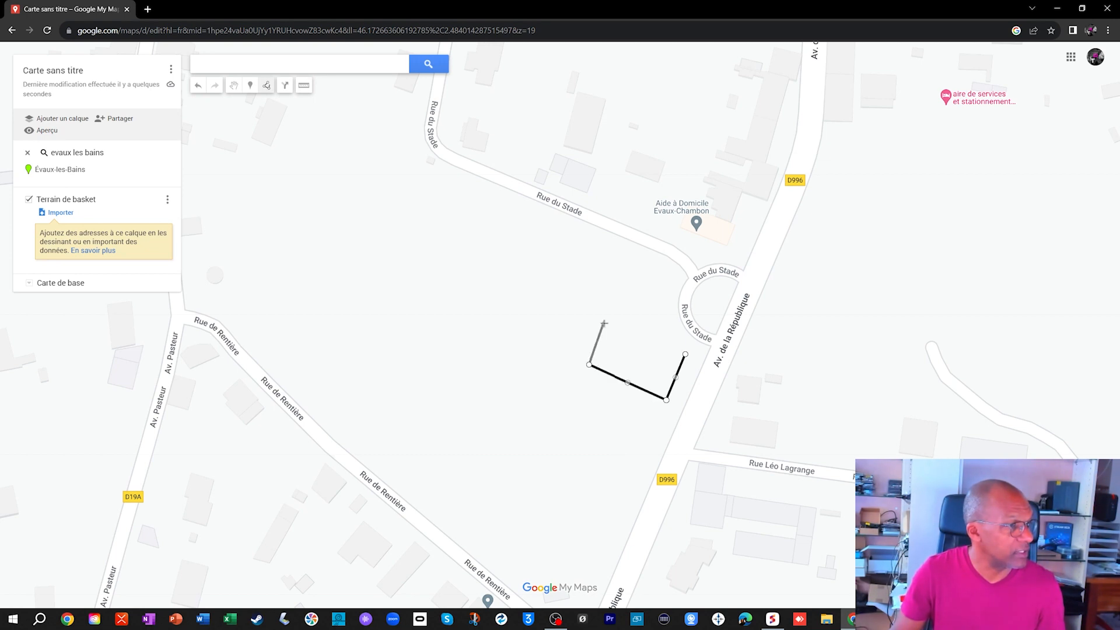
pyautogui.click(614, 315)
pyautogui.click(682, 351)
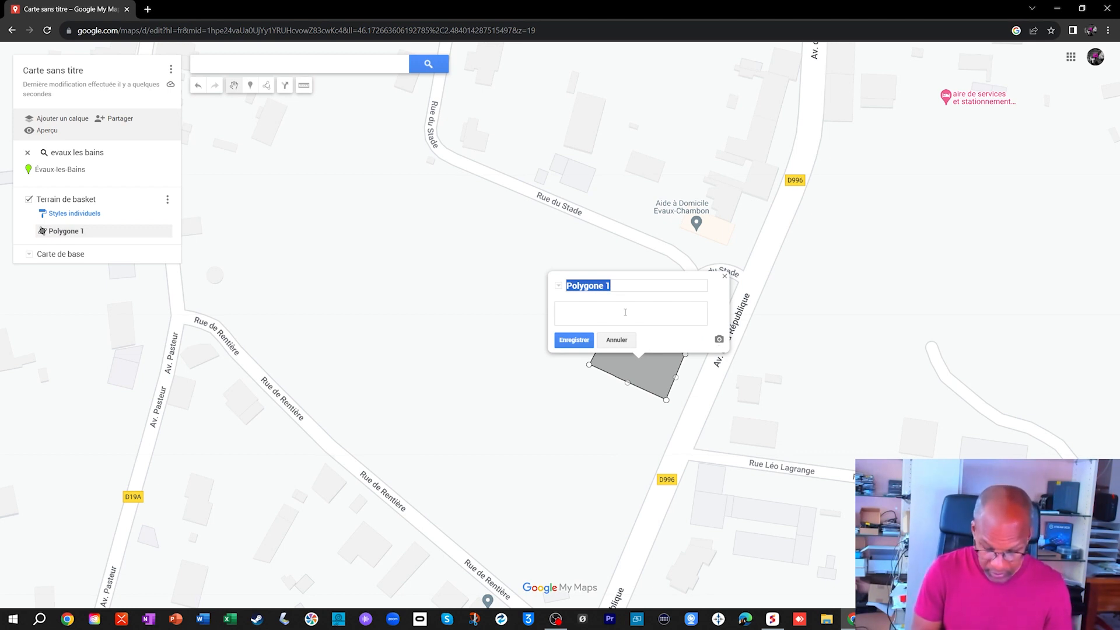
# - Name the new polygon "Terrain basket" and save it
pyautogui.click(558, 285)
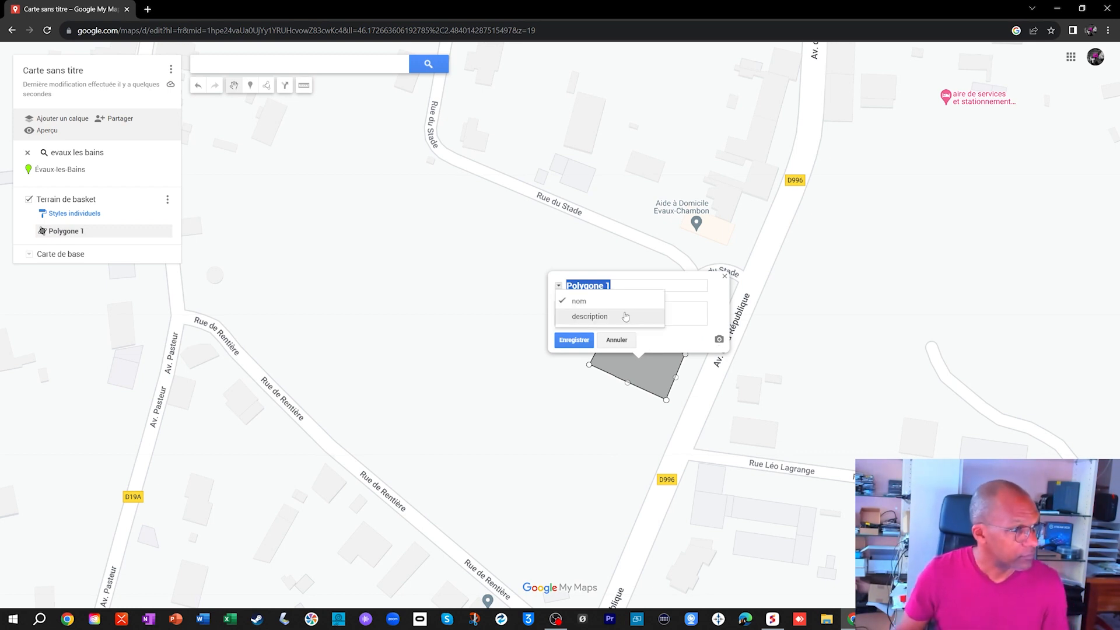
pyautogui.click(638, 286)
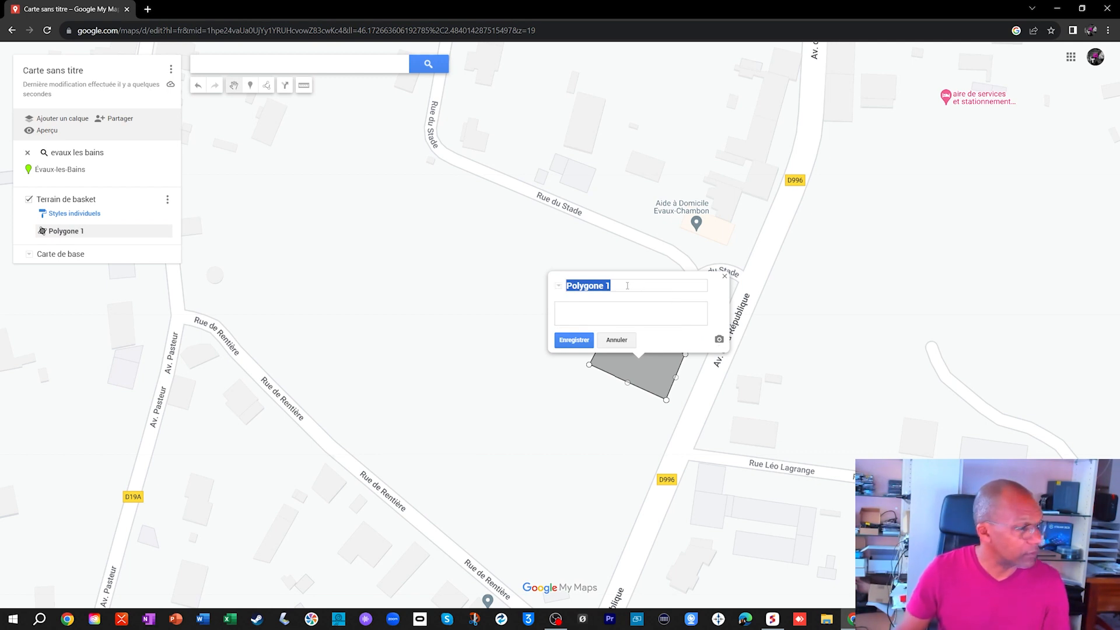
pyautogui.press('BackSpace')
pyautogui.write('Terrain basket')
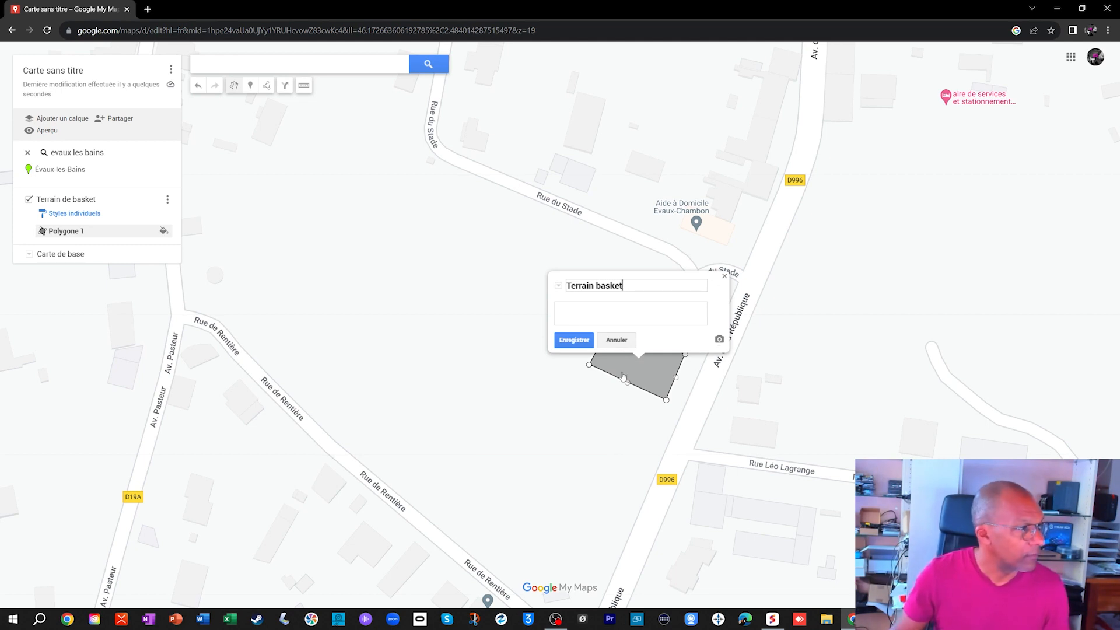
pyautogui.click(574, 339)
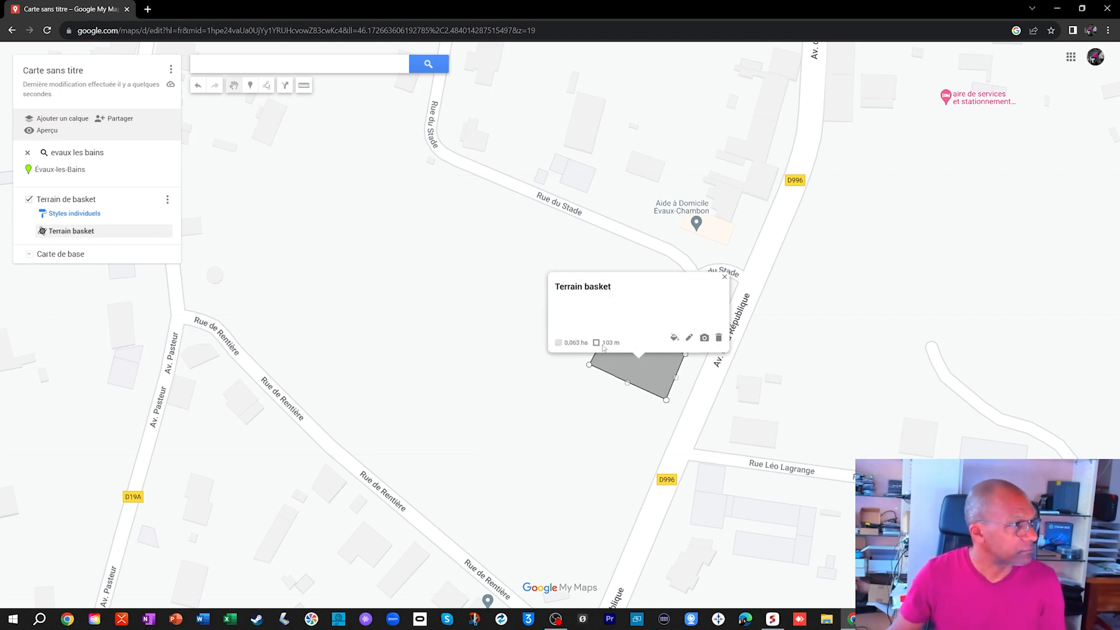
# - Style the basketball court polygon in red with a thicker border and slightly adjusted transparency, then close its details
pyautogui.click(674, 338)
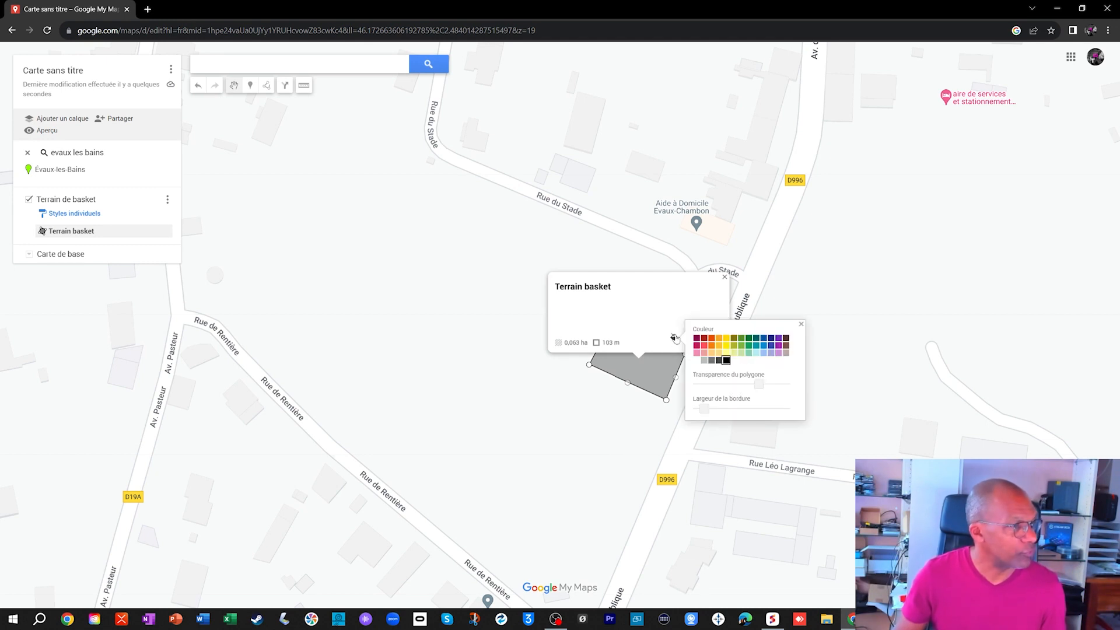
pyautogui.click(702, 346)
pyautogui.moveTo(700, 413); pyautogui.dragTo(748, 386)
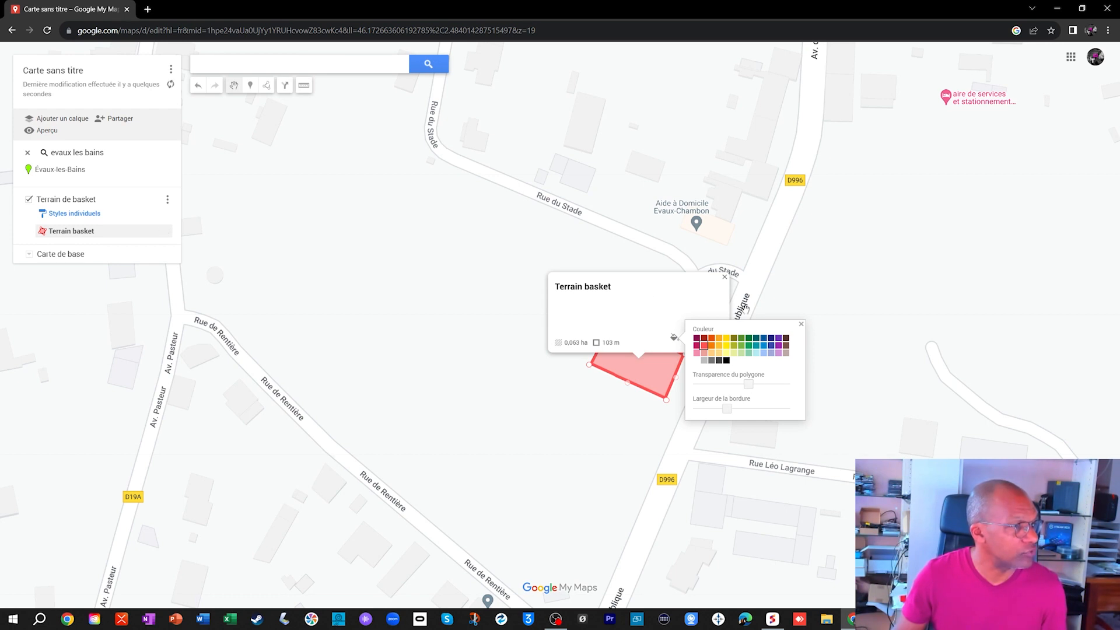
pyautogui.click(630, 452)
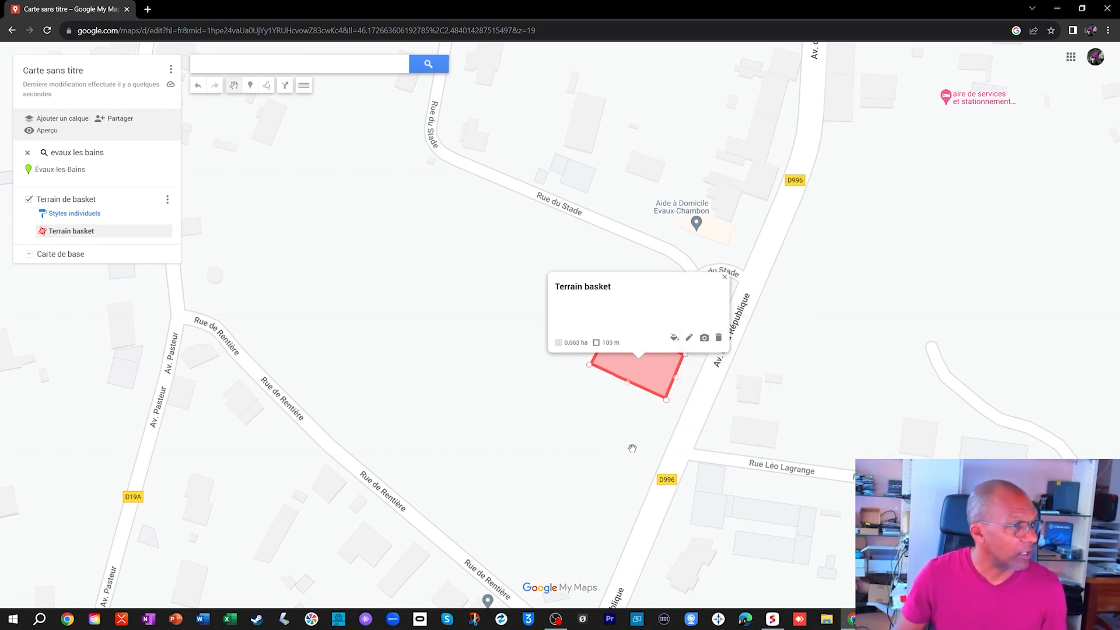
pyautogui.click(725, 276)
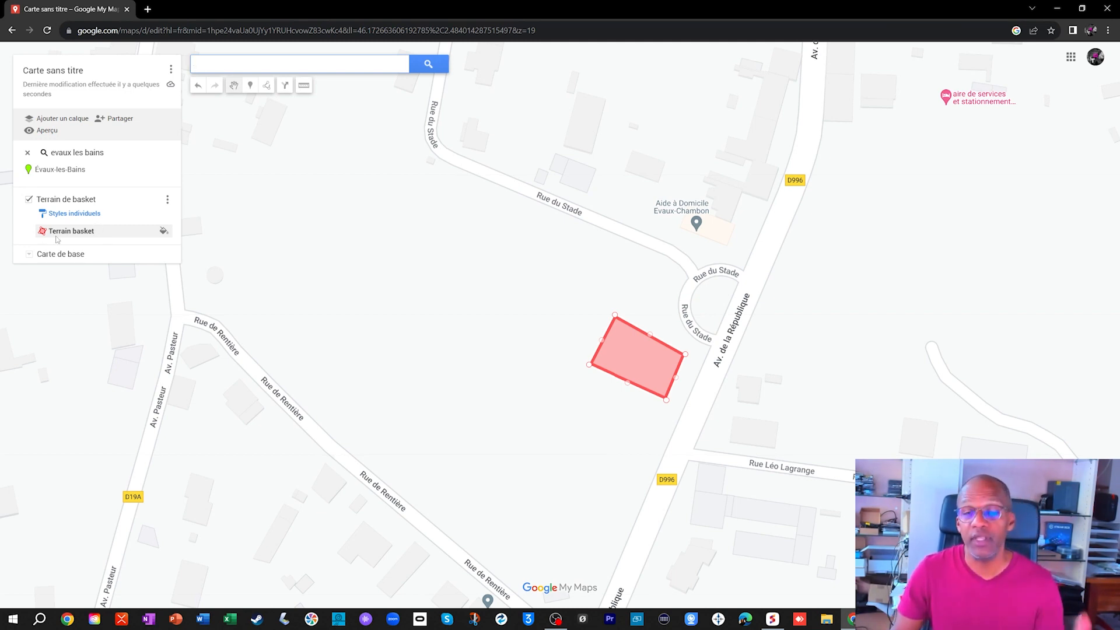
# - Add the description "Rendez-vous à 16 h le 23/07/2023" to the Terrain basket polygon and save it
pyautogui.click(635, 353)
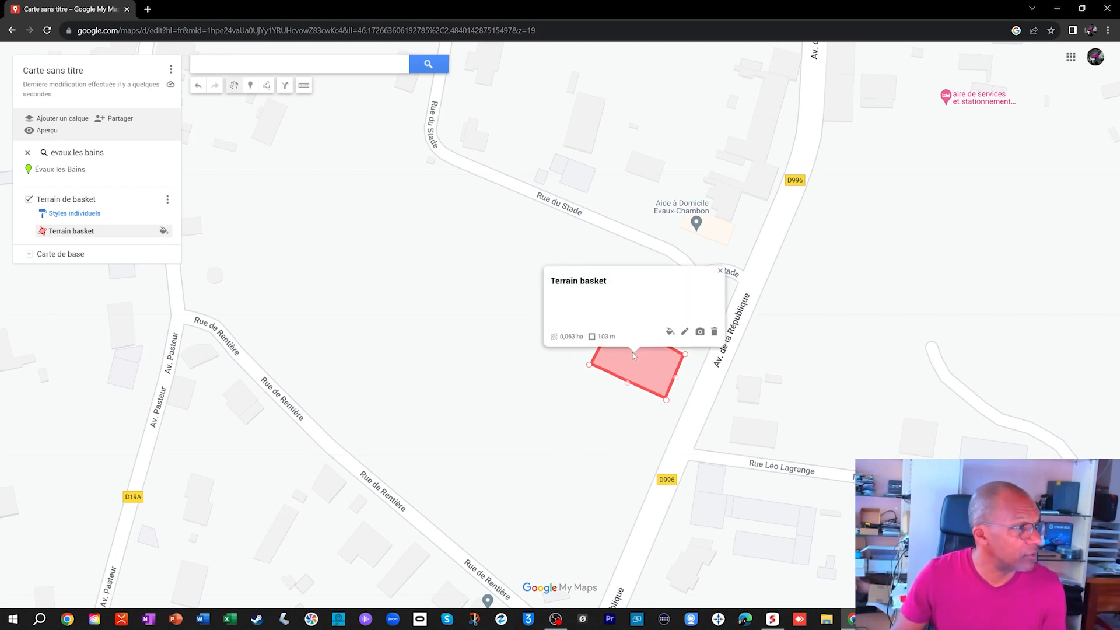
pyautogui.click(686, 332)
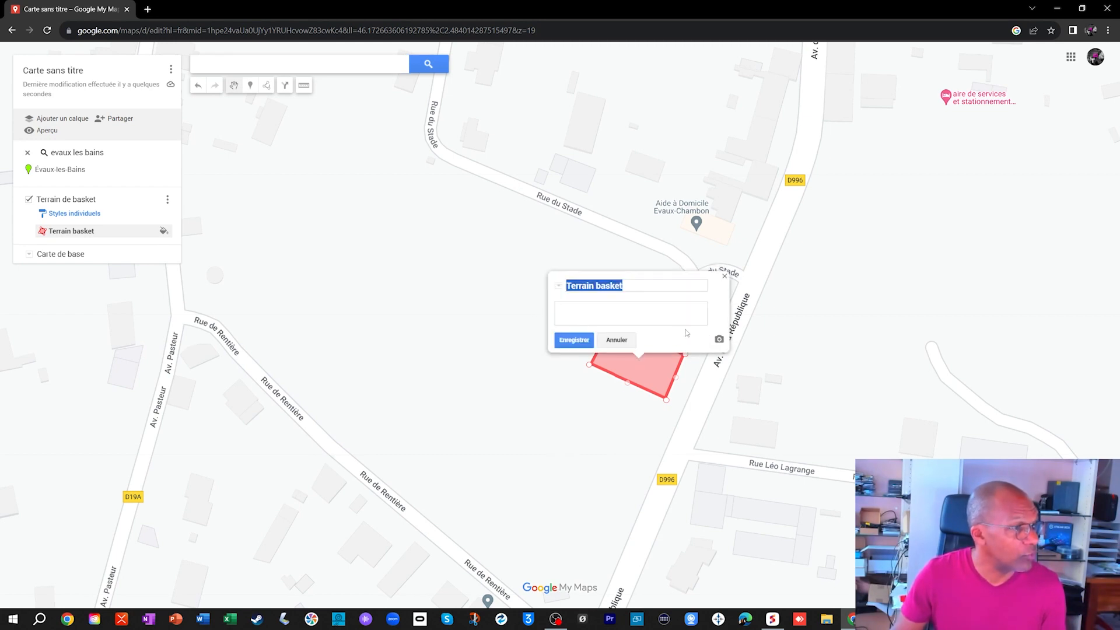
pyautogui.click(561, 312)
pyautogui.write('endez-vous à 16 h le 23')
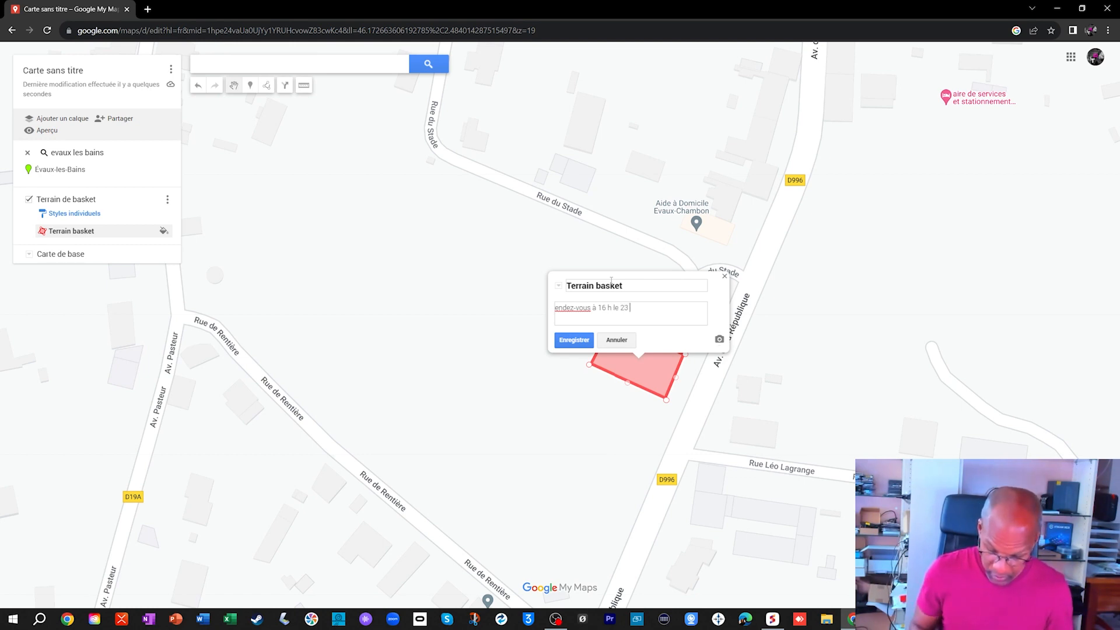
pyautogui.write('/07')
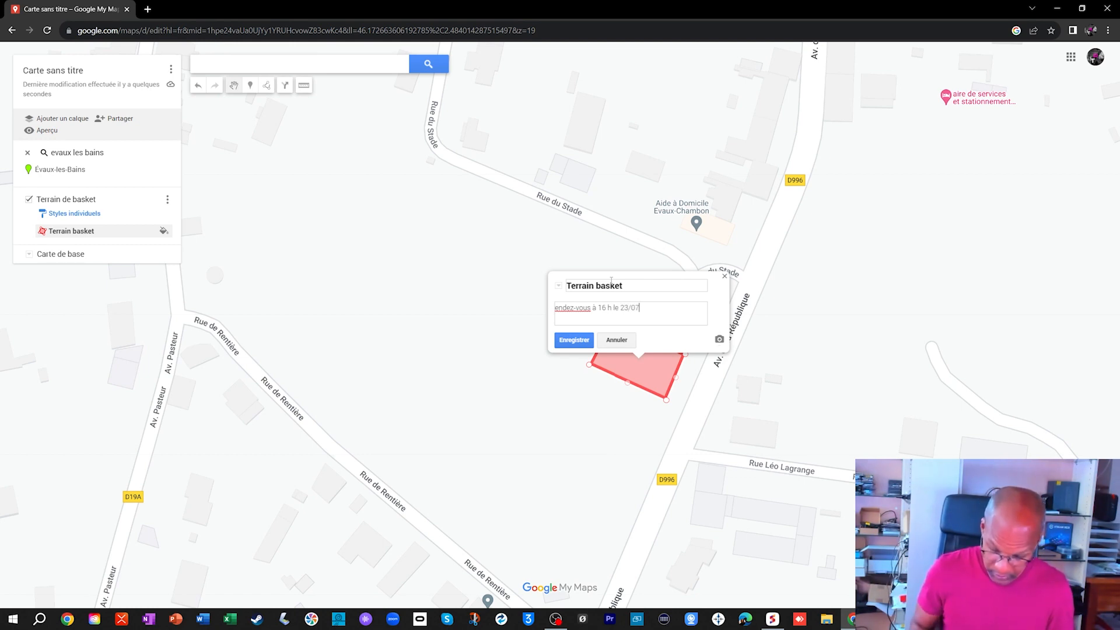
pyautogui.write('/2023')
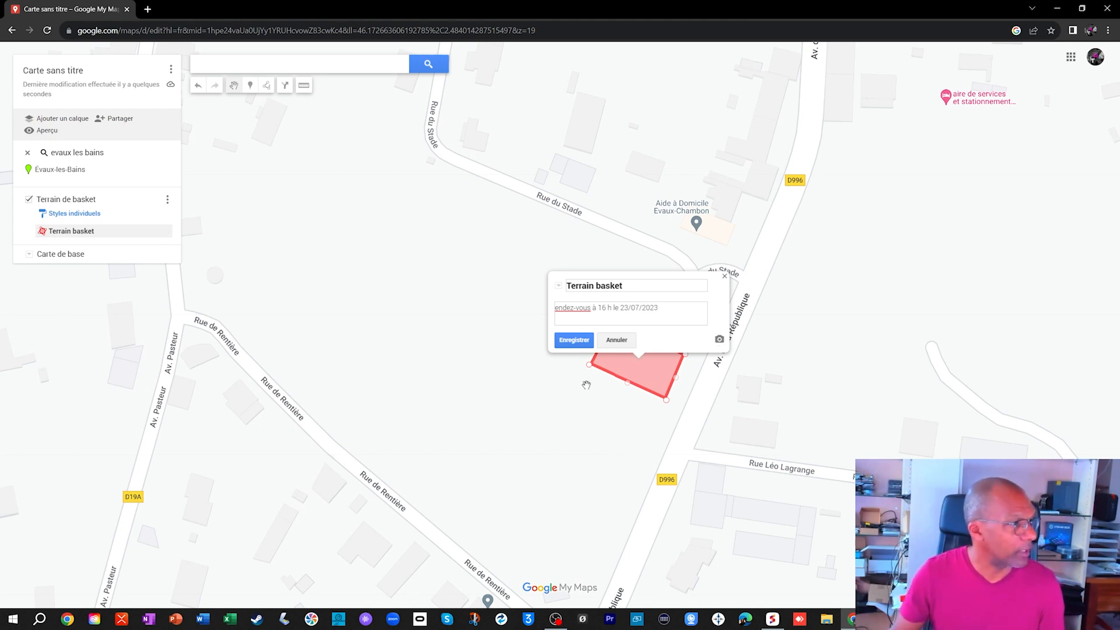
pyautogui.press('Home')
pyautogui.write('R')
pyautogui.click(574, 339)
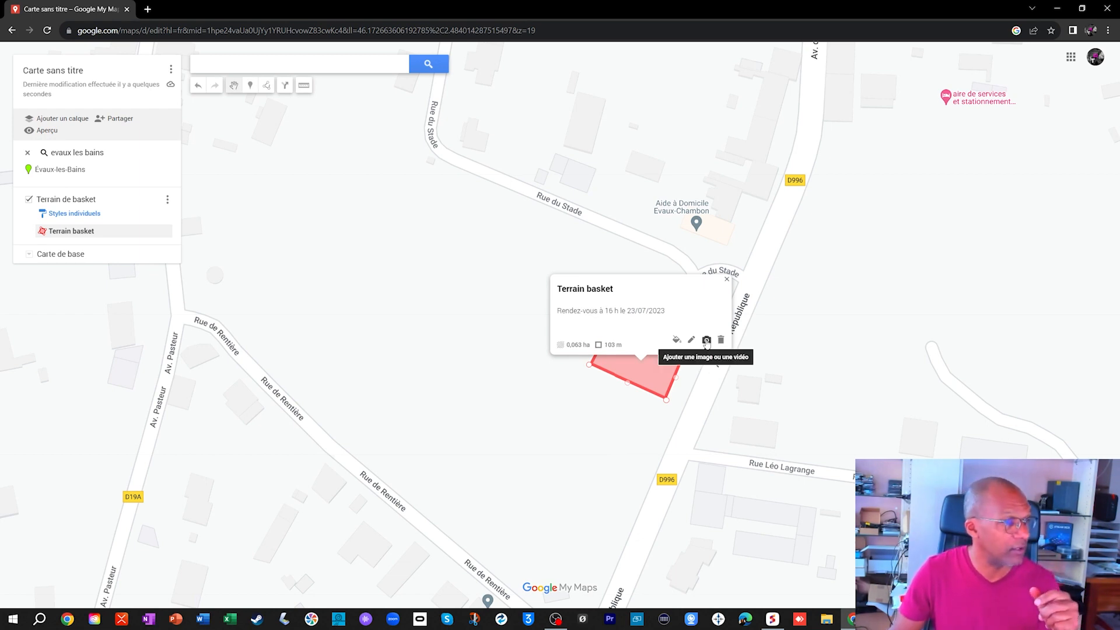
# - Attach the picture of a man at a laptop from the 0-IMAGES RESSOURCES folder to Terrain basket, save it and close the details
pyautogui.click(707, 341)
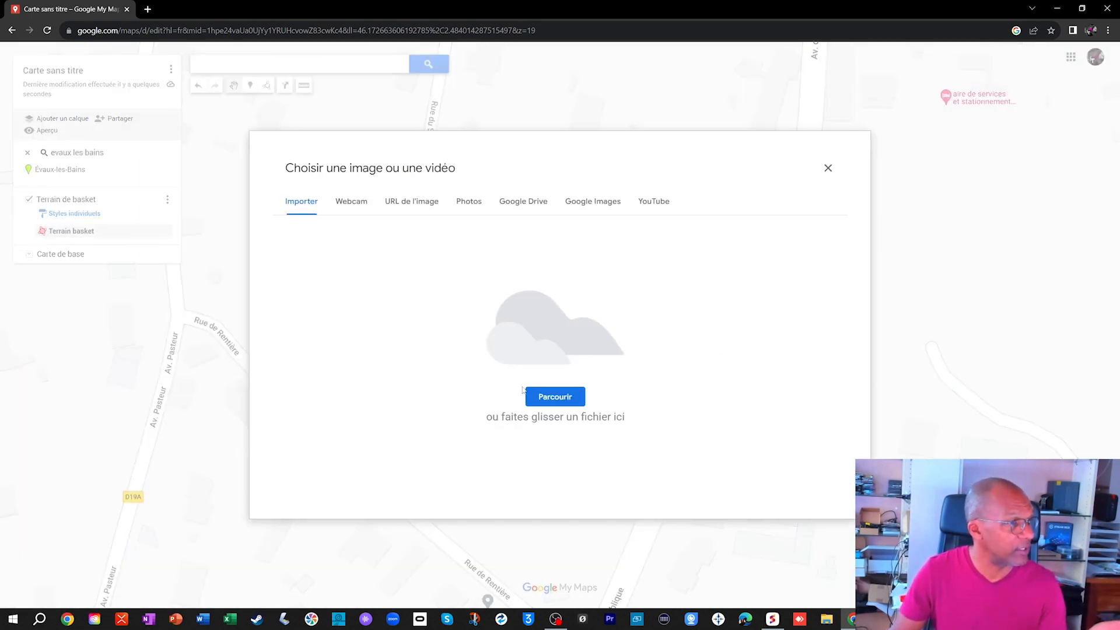
pyautogui.click(551, 396)
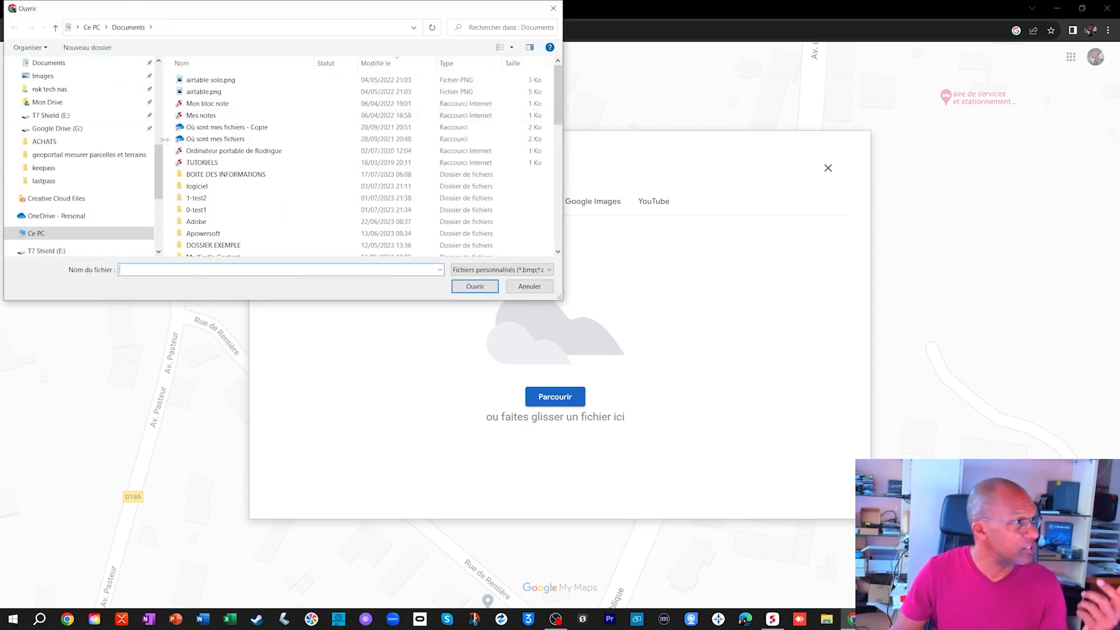
pyautogui.scroll(7, 132, 172)
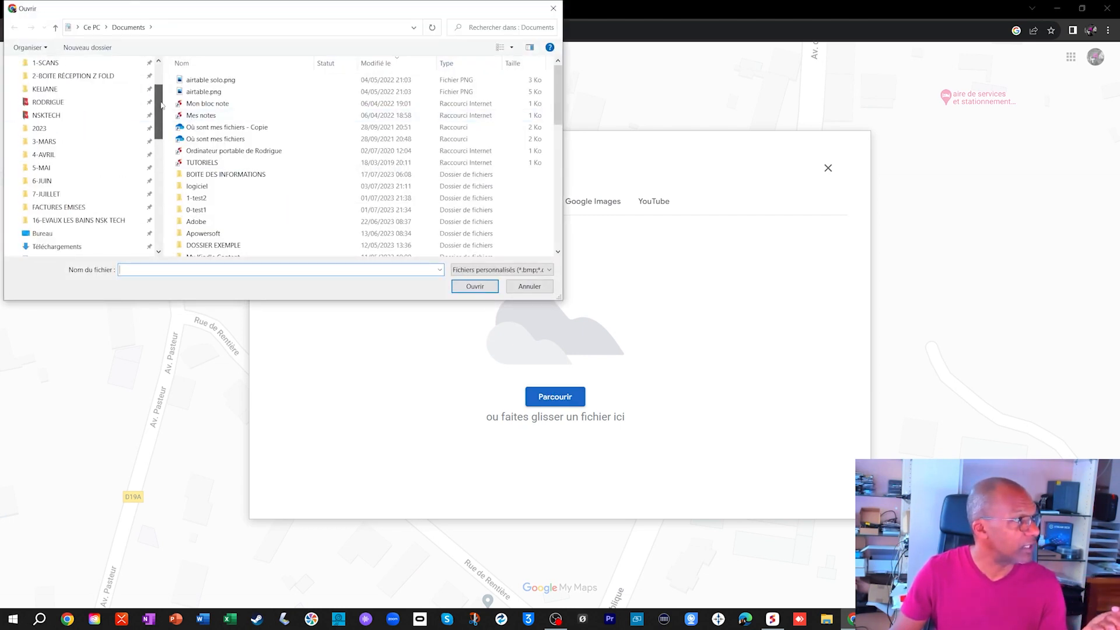
pyautogui.click(76, 138)
pyautogui.scroll(-3, 329, 174)
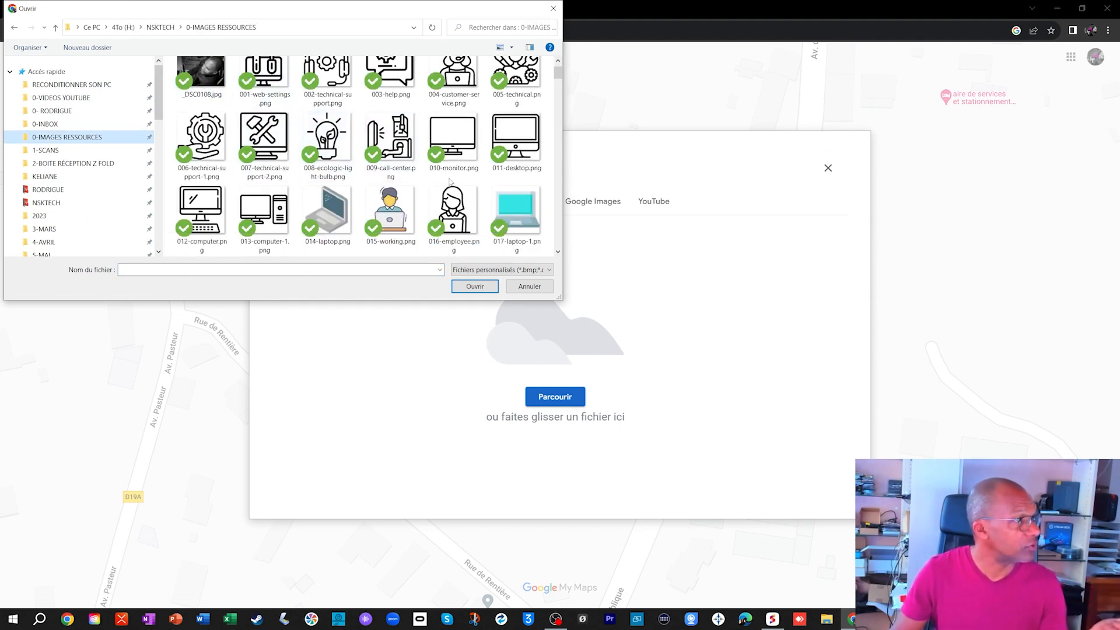
pyautogui.click(266, 140)
pyautogui.click(480, 289)
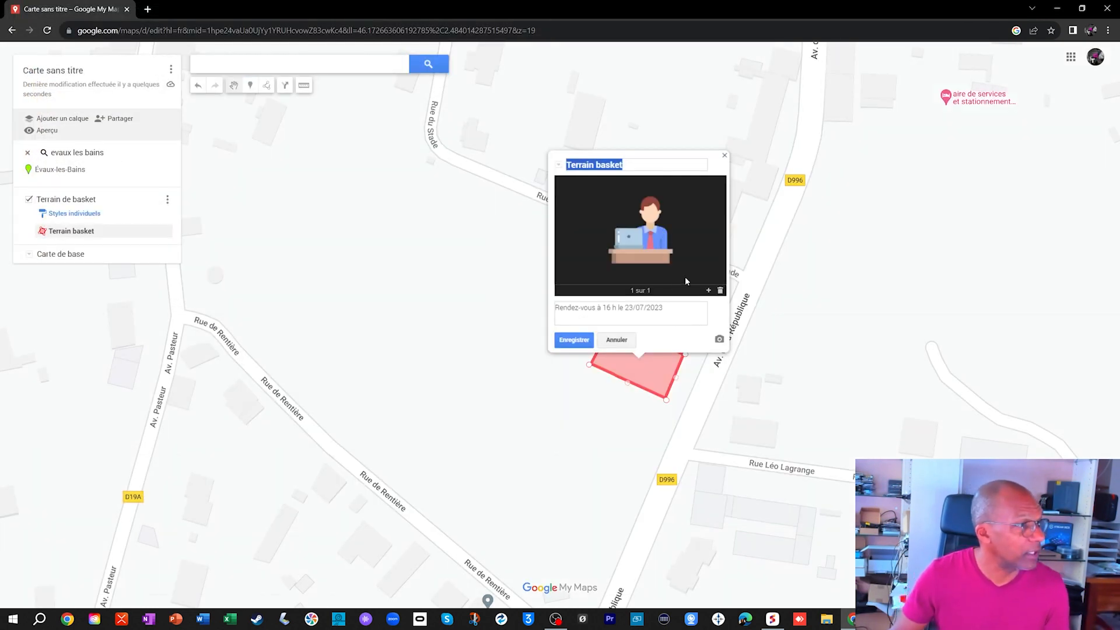
pyautogui.click(579, 342)
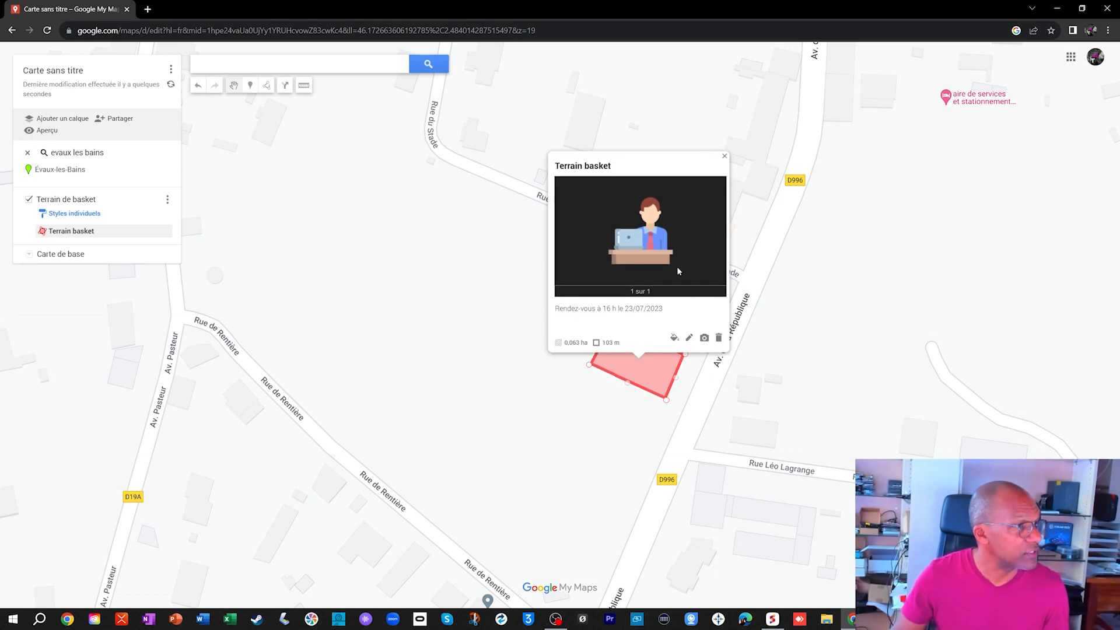
pyautogui.click(723, 158)
# - Adjust the corners of the Terrain basket polygon slightly so that its outline is closer to a regular rectangle
pyautogui.moveTo(616, 316); pyautogui.dragTo(616, 326)
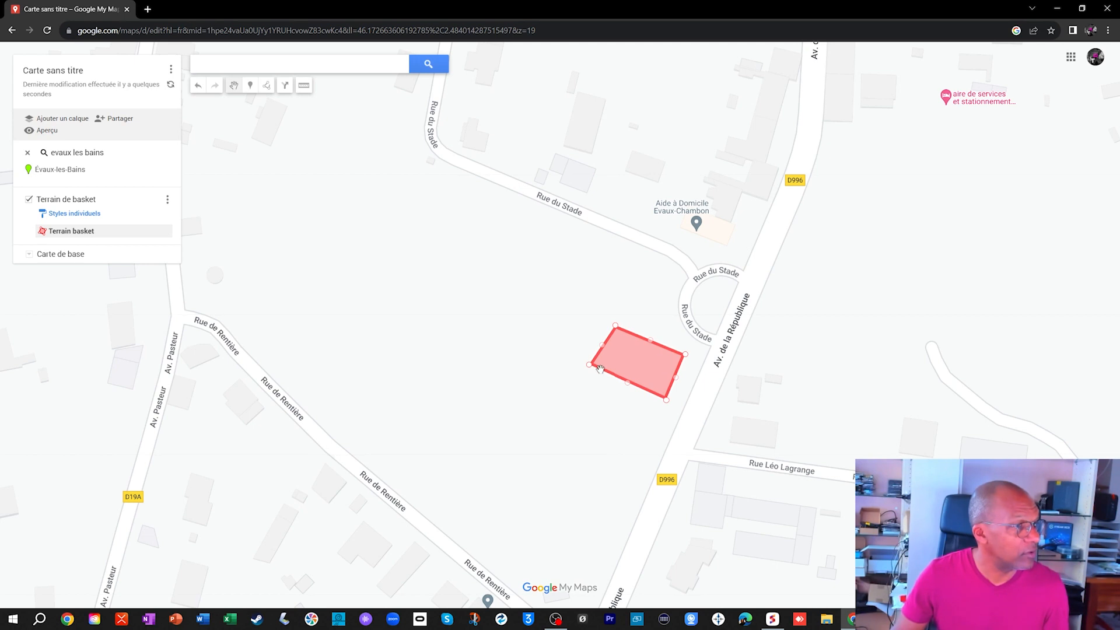
pyautogui.moveTo(589, 366); pyautogui.dragTo(597, 366)
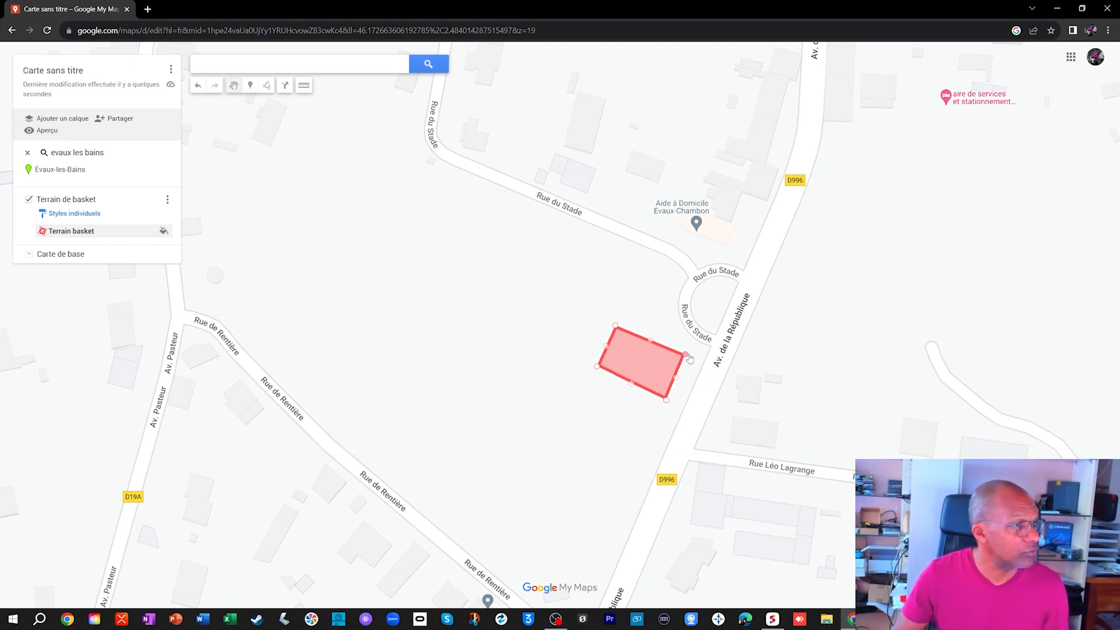
pyautogui.moveTo(685, 355)
pyautogui.mouseDown()
pyautogui.moveTo(681, 374)
pyautogui.moveTo(689, 358)
pyautogui.mouseUp()
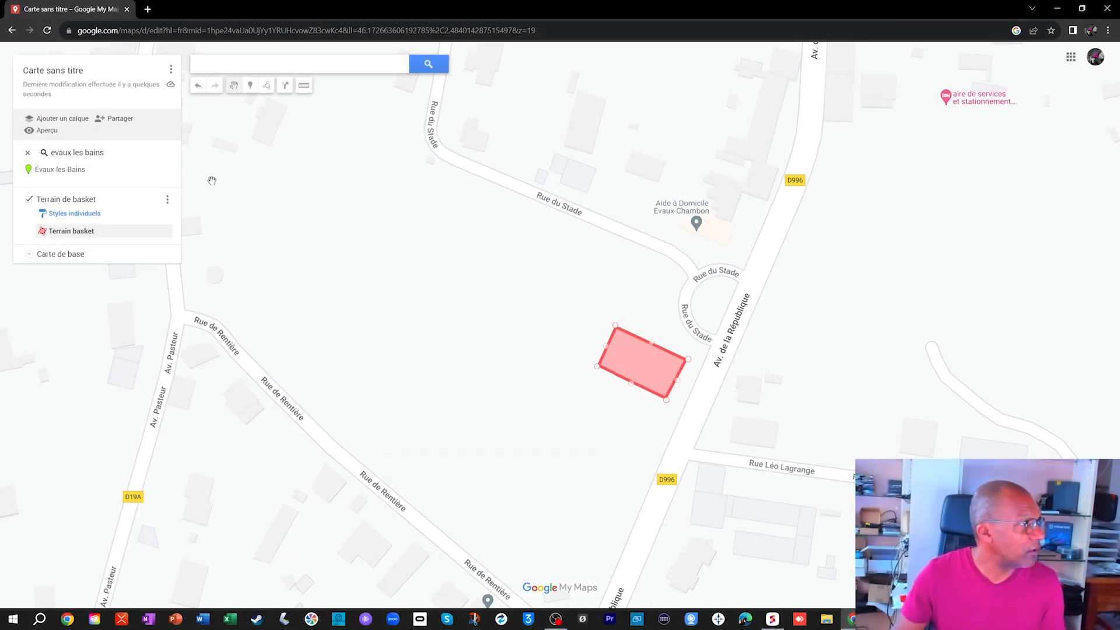
# - Place a marker at the court's eastern corner near Av. de la République, name it "Entrée stade Evaux" and save it
pyautogui.click(250, 87)
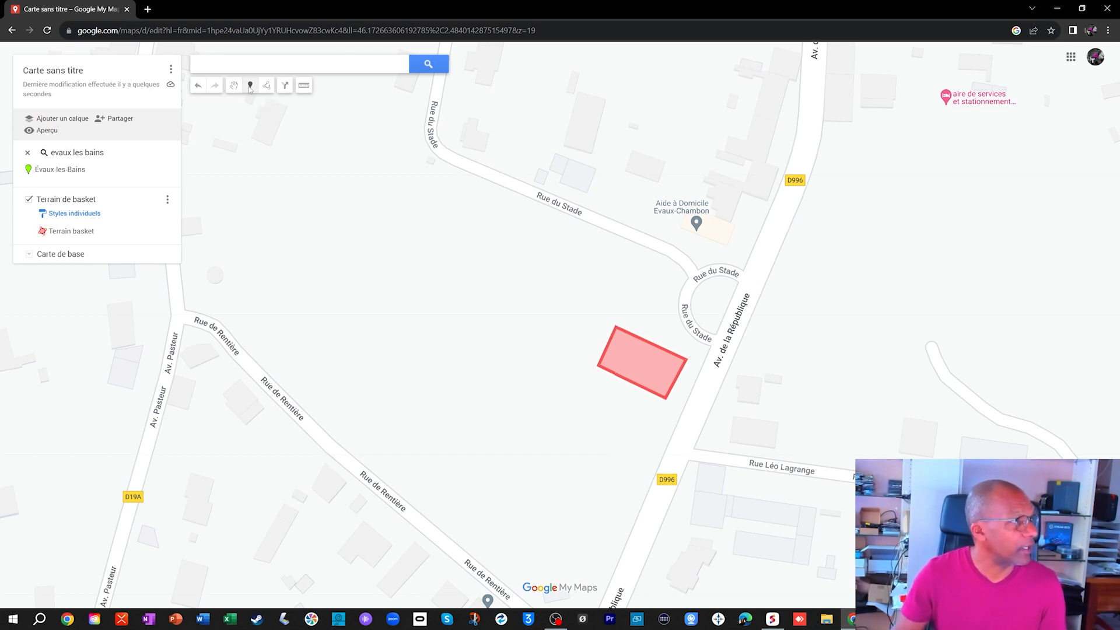
pyautogui.click(691, 356)
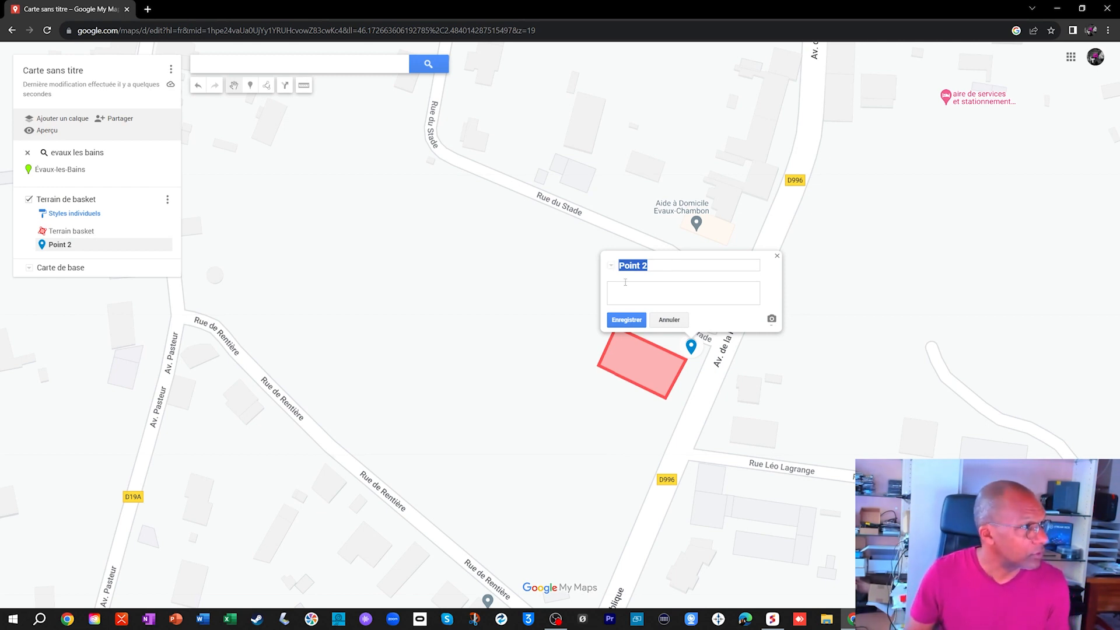
pyautogui.click(652, 264)
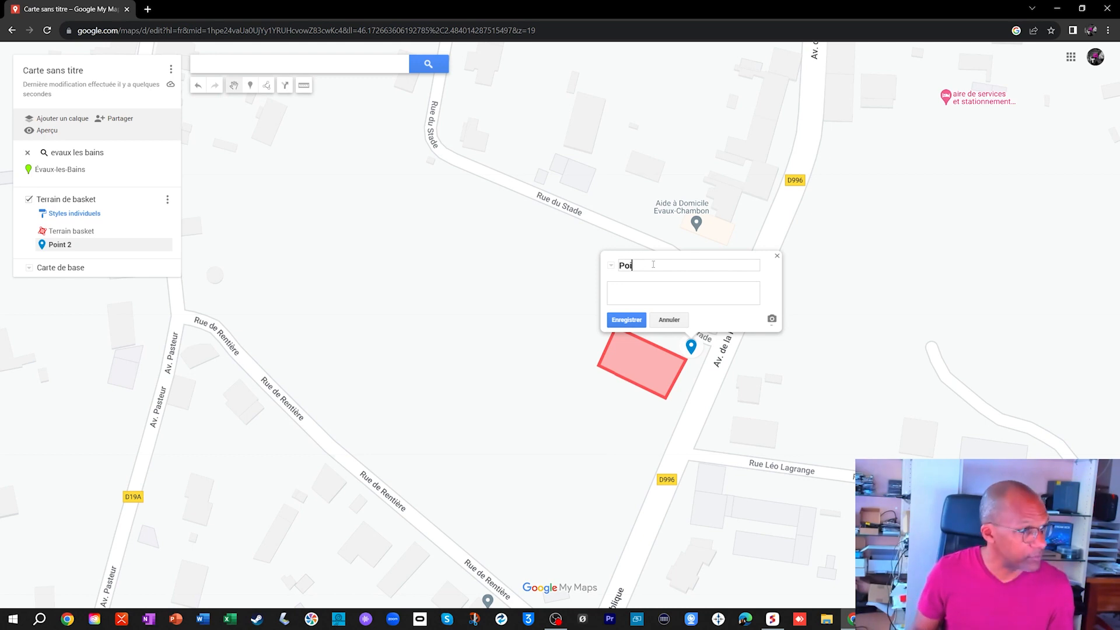
pyautogui.write('Entrée s')
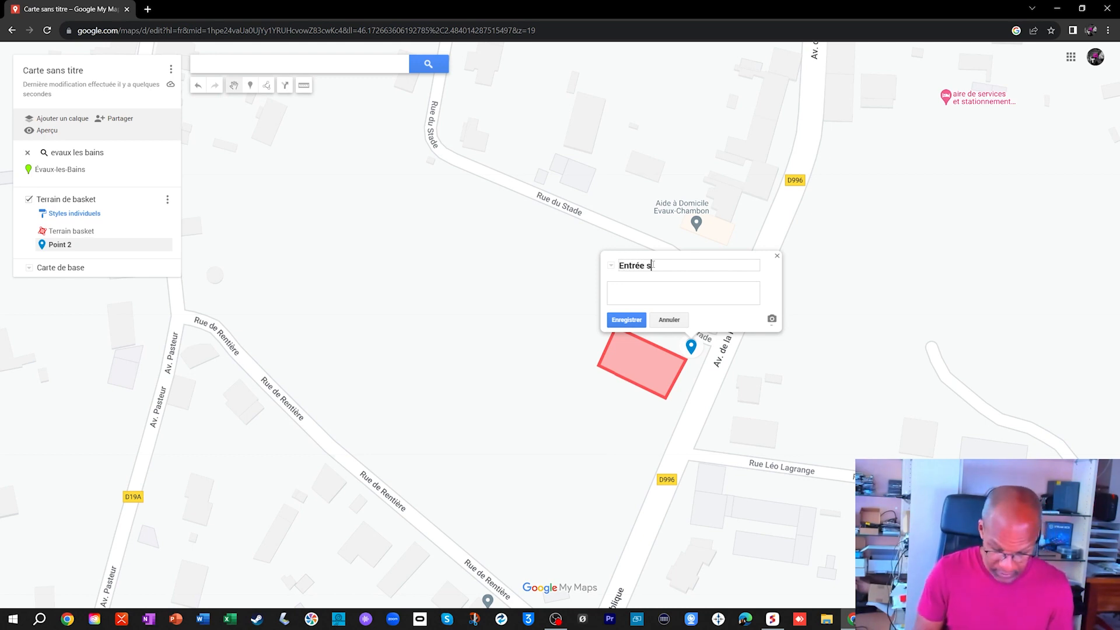
pyautogui.write('tade Evaux')
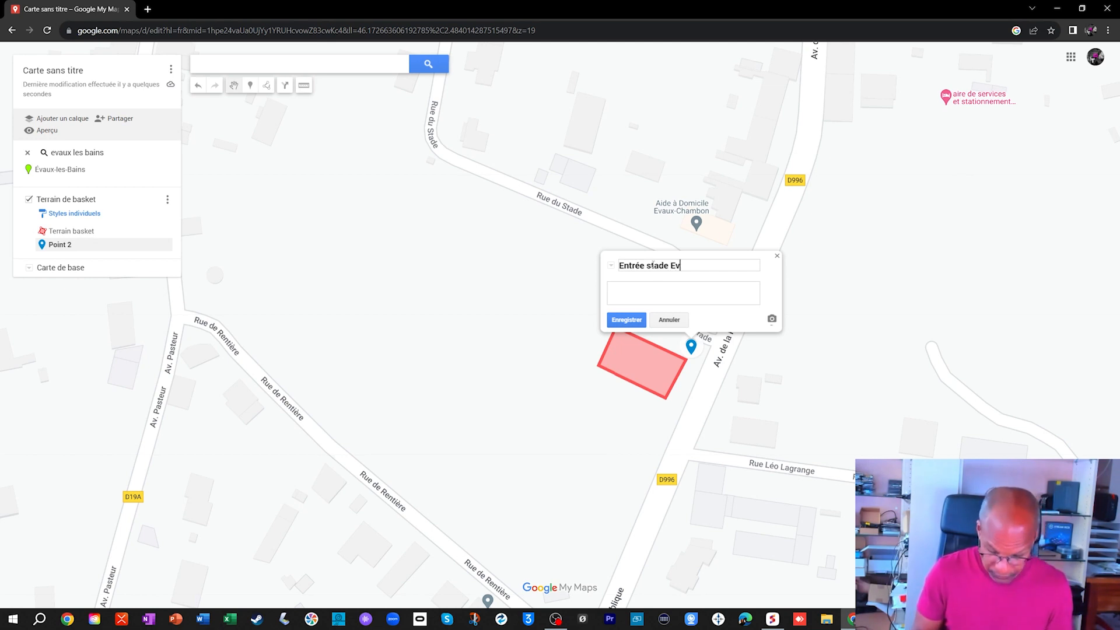
pyautogui.click(618, 320)
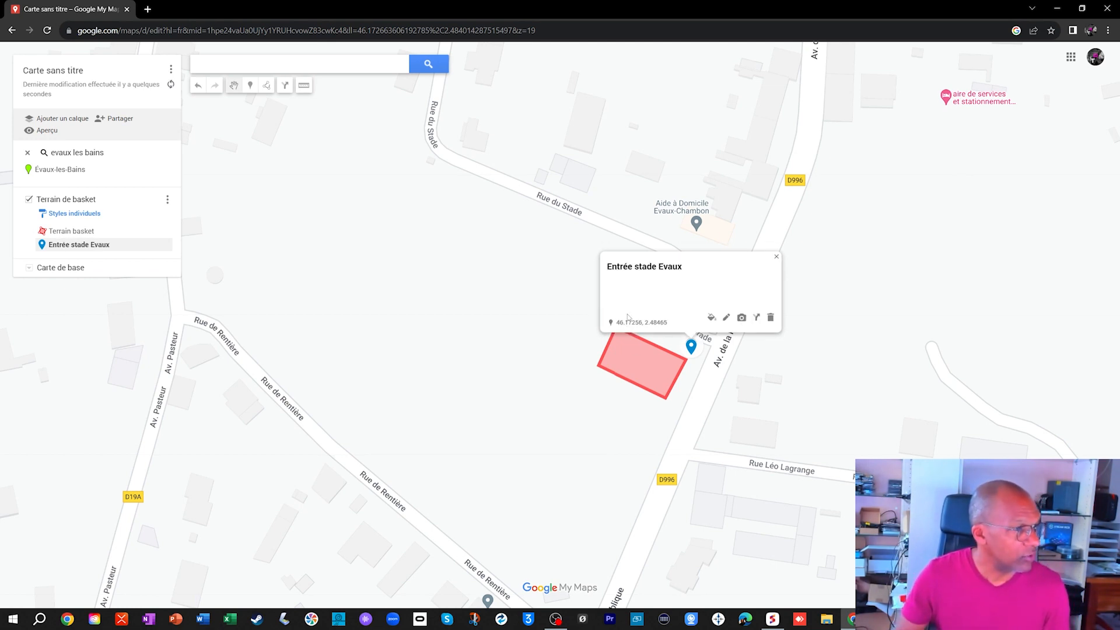
# - Give the Entrée stade Evaux marker the football icon from Sports et loisirs in orange, then close its details
pyautogui.click(712, 319)
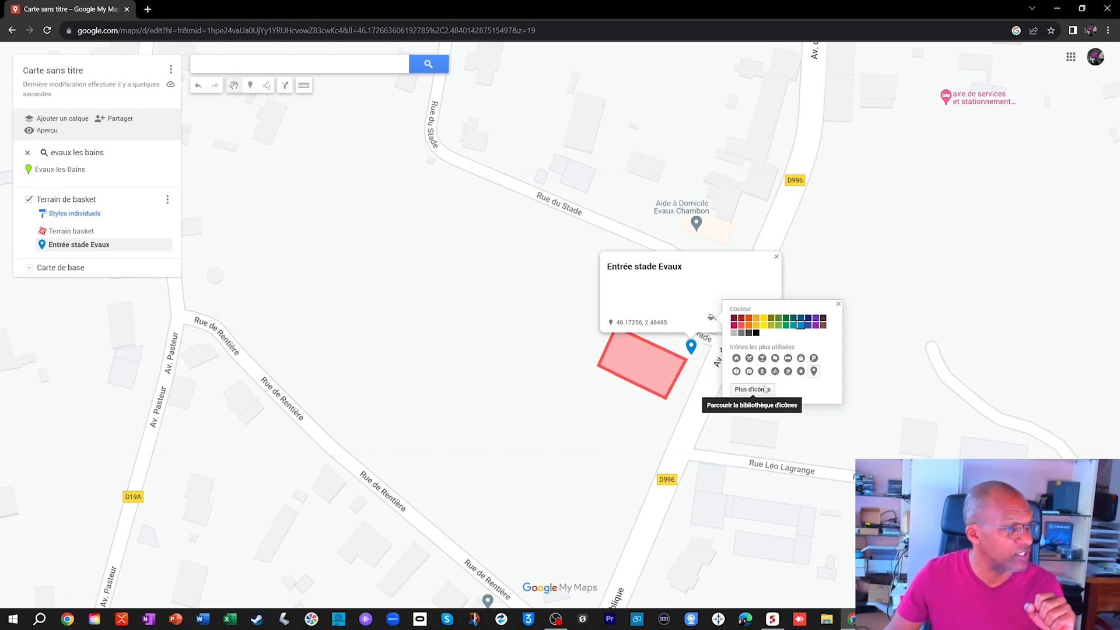
pyautogui.click(766, 390)
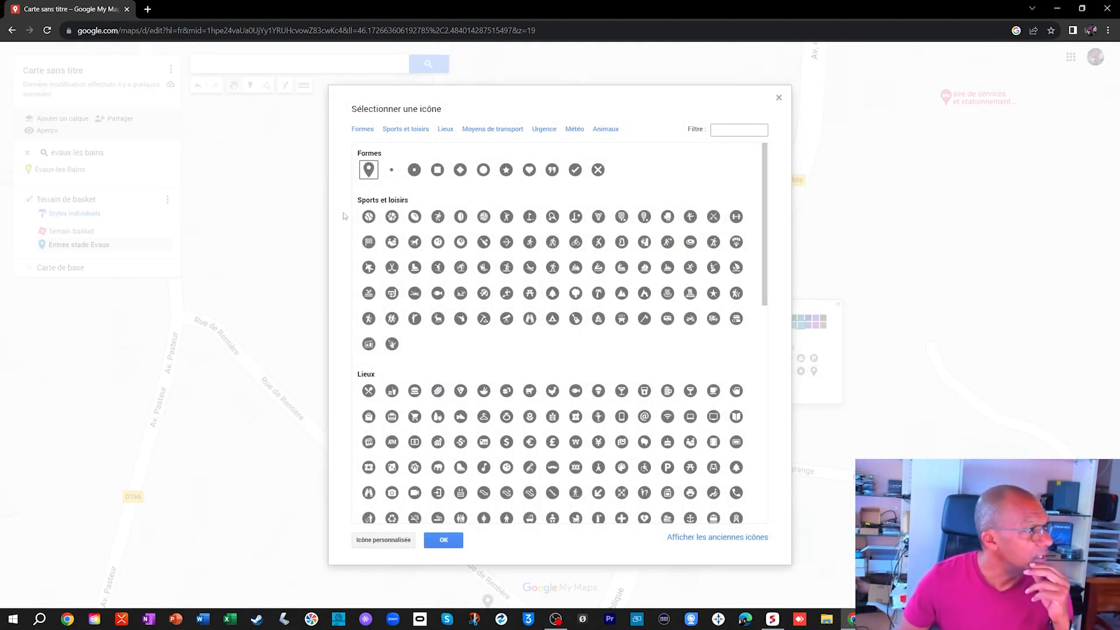
pyautogui.click(394, 216)
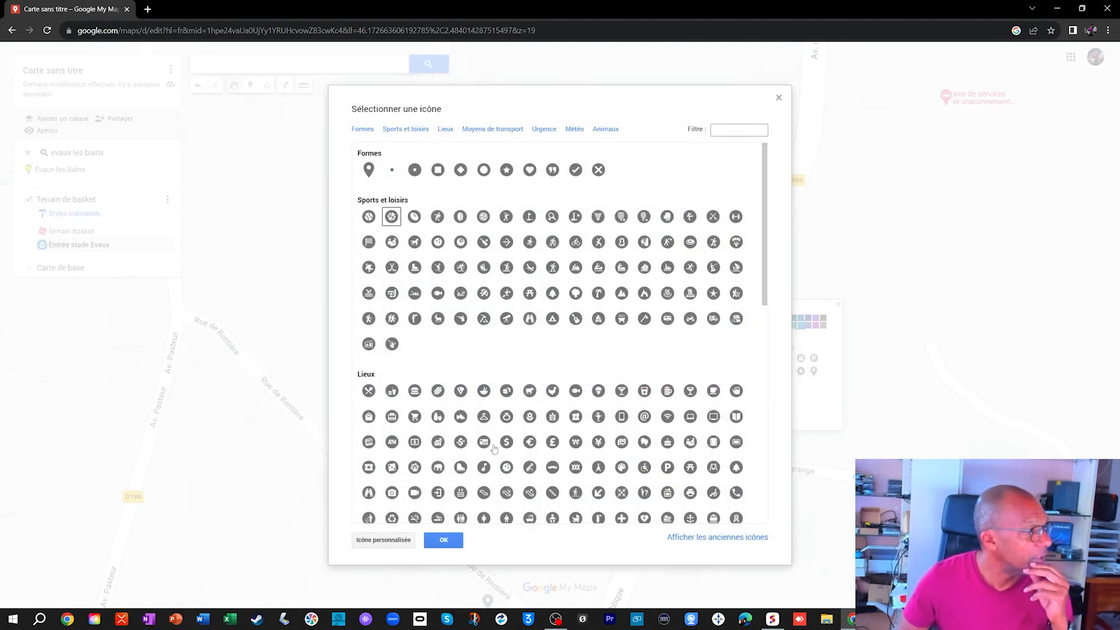
pyautogui.click(449, 541)
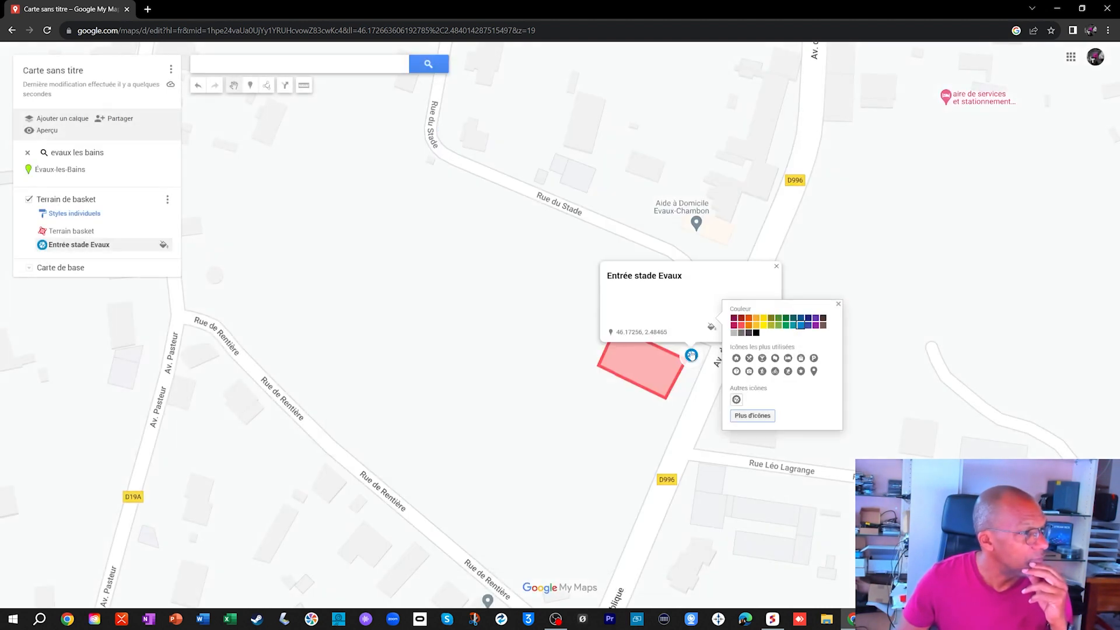
pyautogui.click(742, 324)
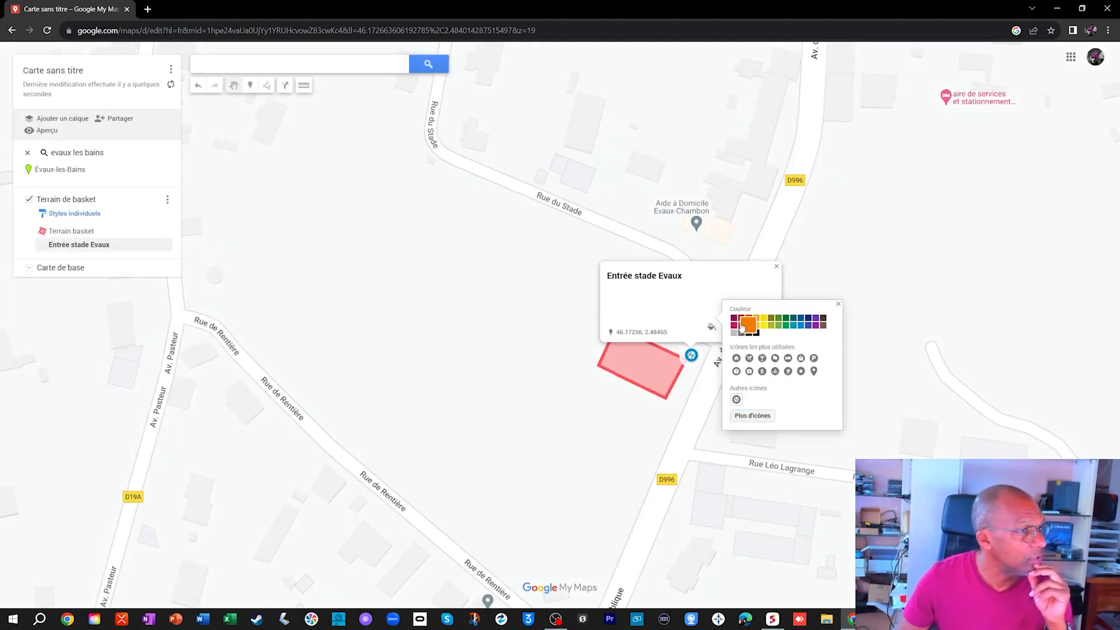
pyautogui.click(838, 304)
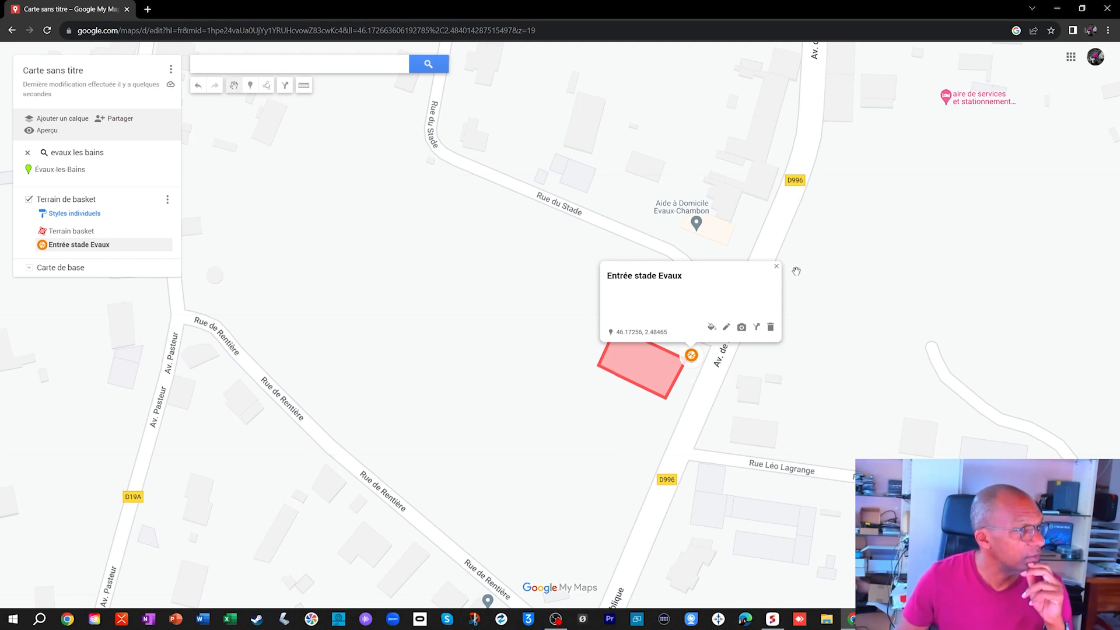
pyautogui.click(776, 267)
# - Move the Entrée stade Evaux marker slightly northwest, beside the court's edge near the Rue du Stade loop
pyautogui.moveTo(691, 355); pyautogui.dragTo(682, 345)
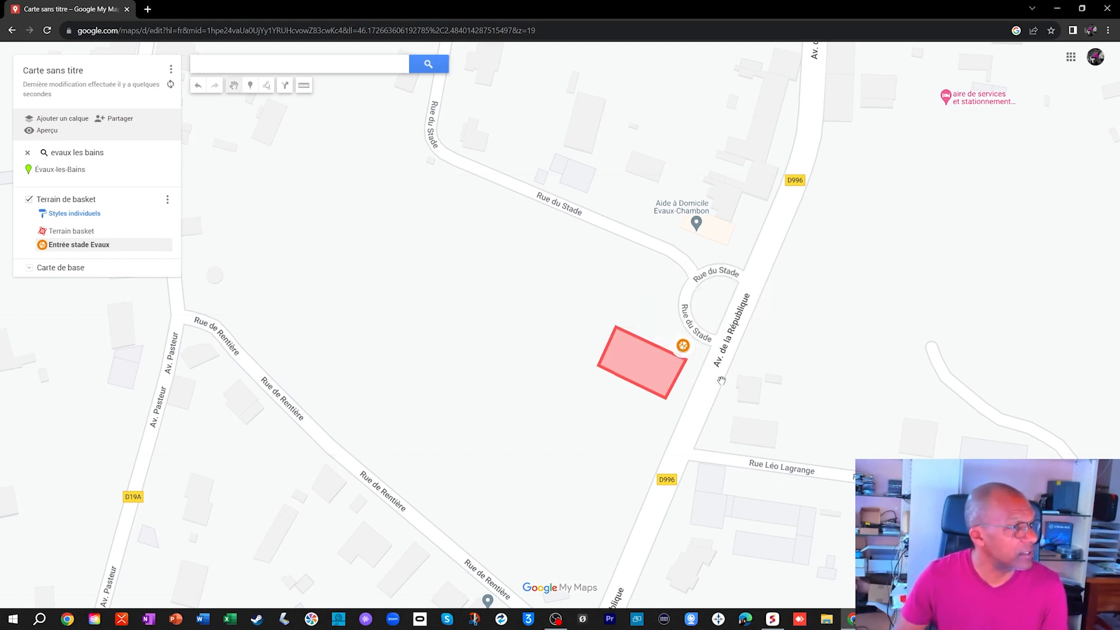
pyautogui.scroll(-3, 722, 378)
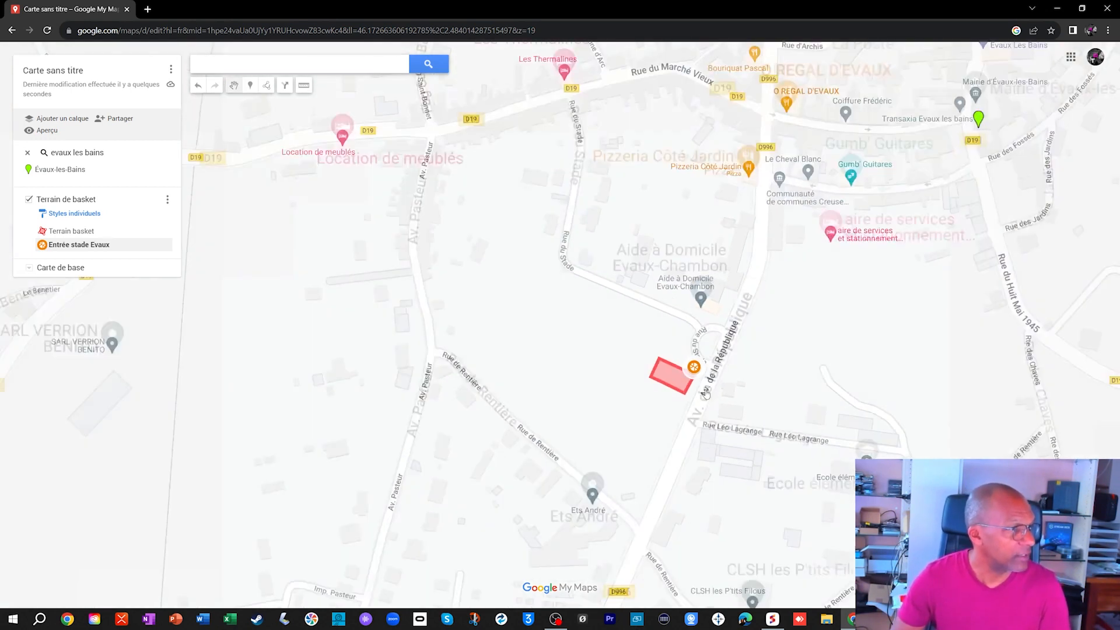
pyautogui.scroll(3, 689, 403)
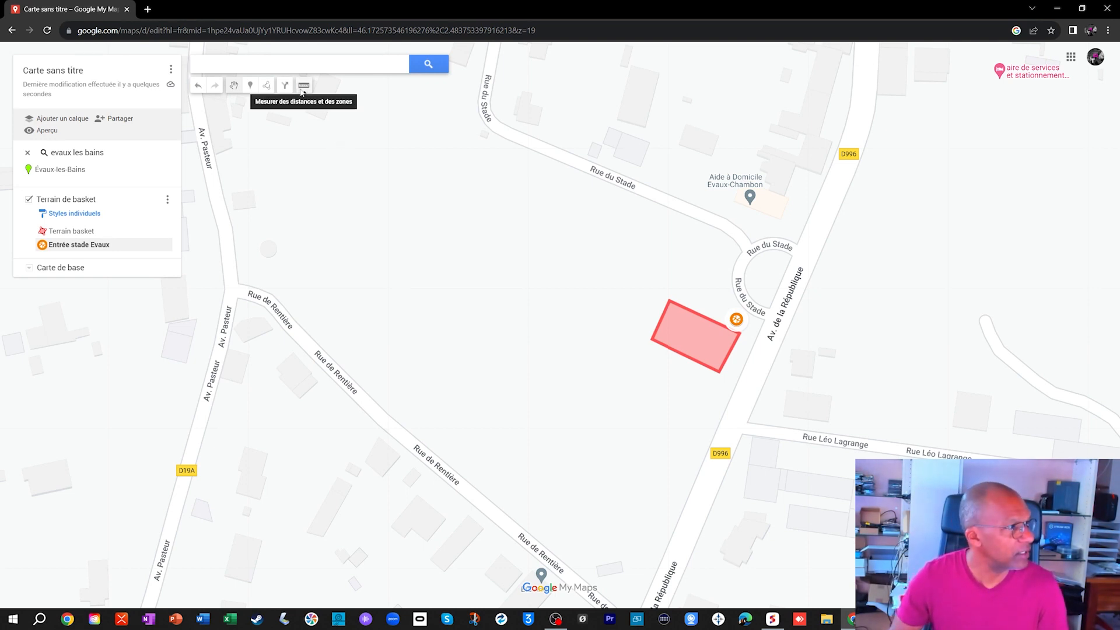
# - Measure the distance along Av. de la République from the southern Rue du Stade junction to a point beside the court, then leave measuring
pyautogui.scroll(1, 740, 387)
pyautogui.scroll(2, 761, 375)
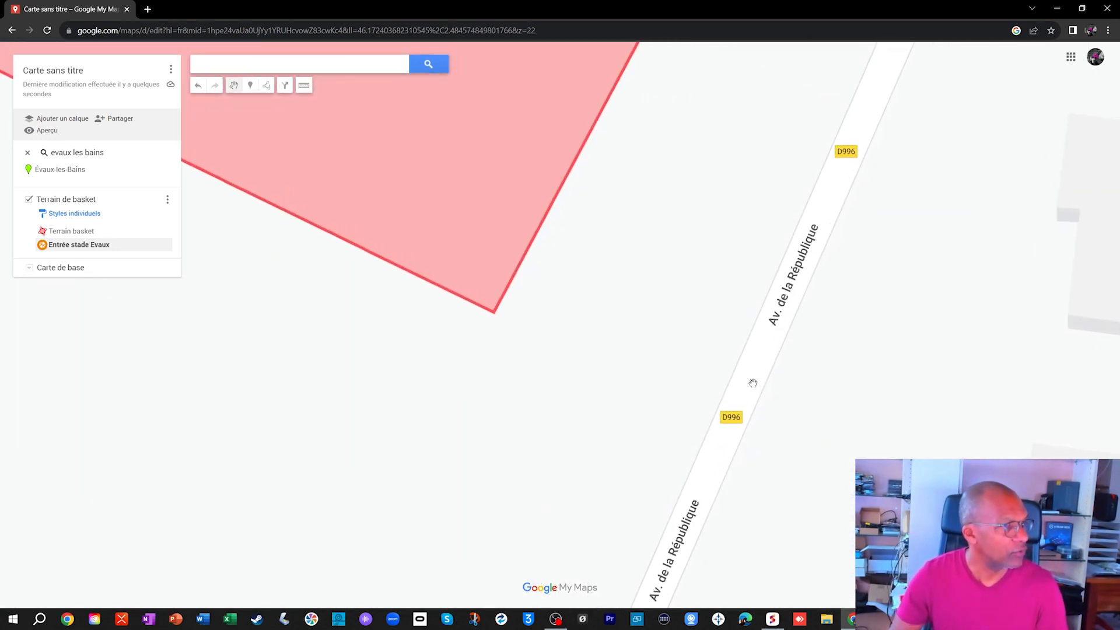
pyautogui.scroll(-2, 724, 352)
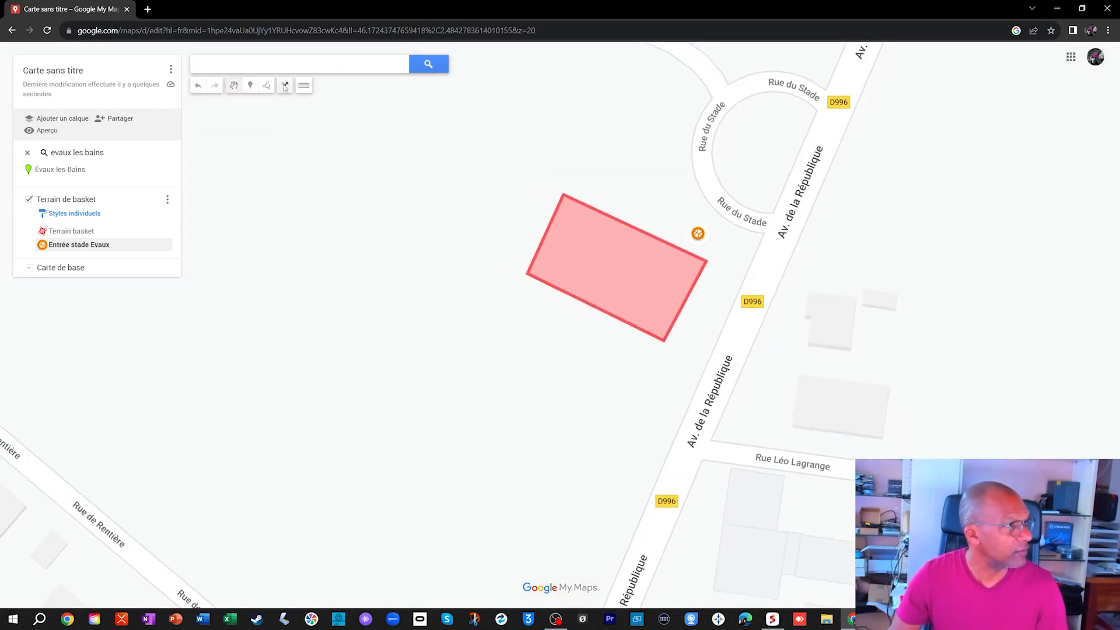
pyautogui.click(304, 86)
pyautogui.click(763, 232)
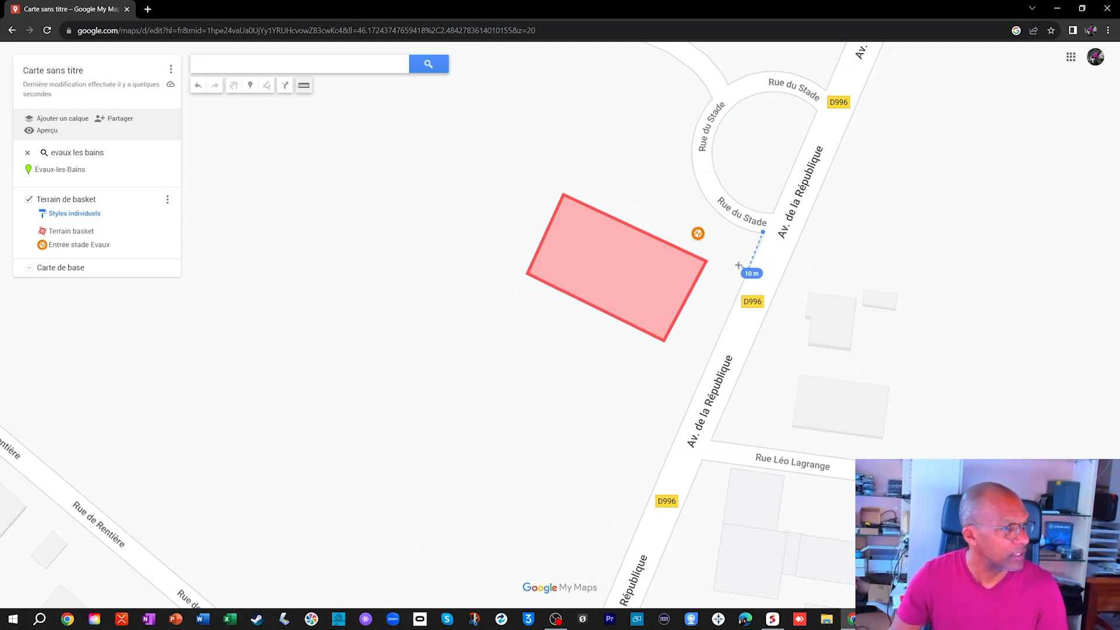
pyautogui.click(748, 269)
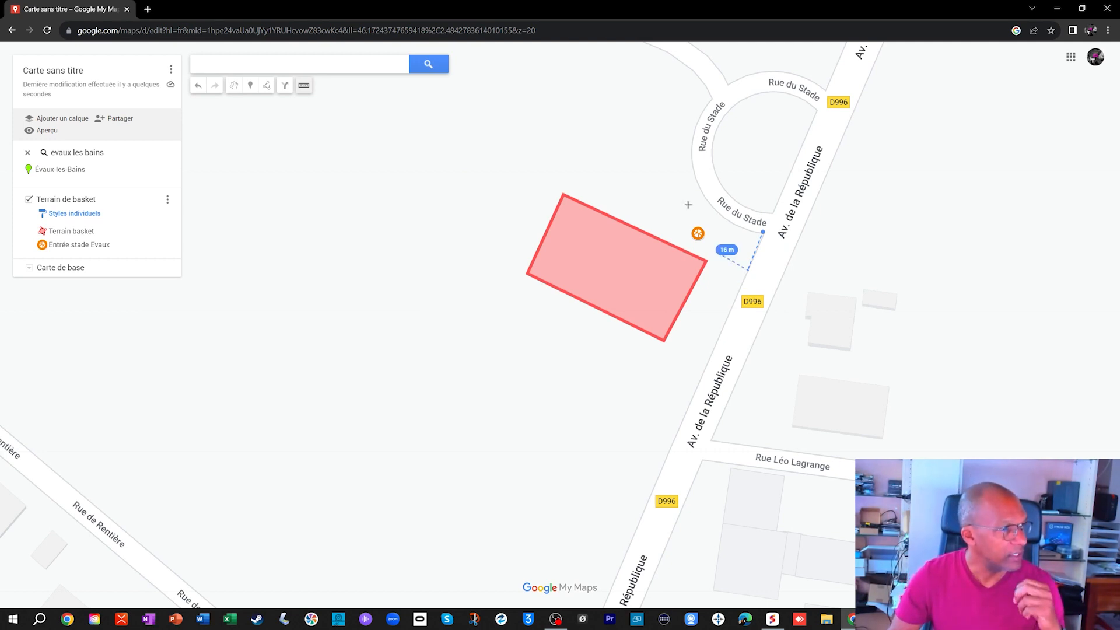
pyautogui.click(284, 86)
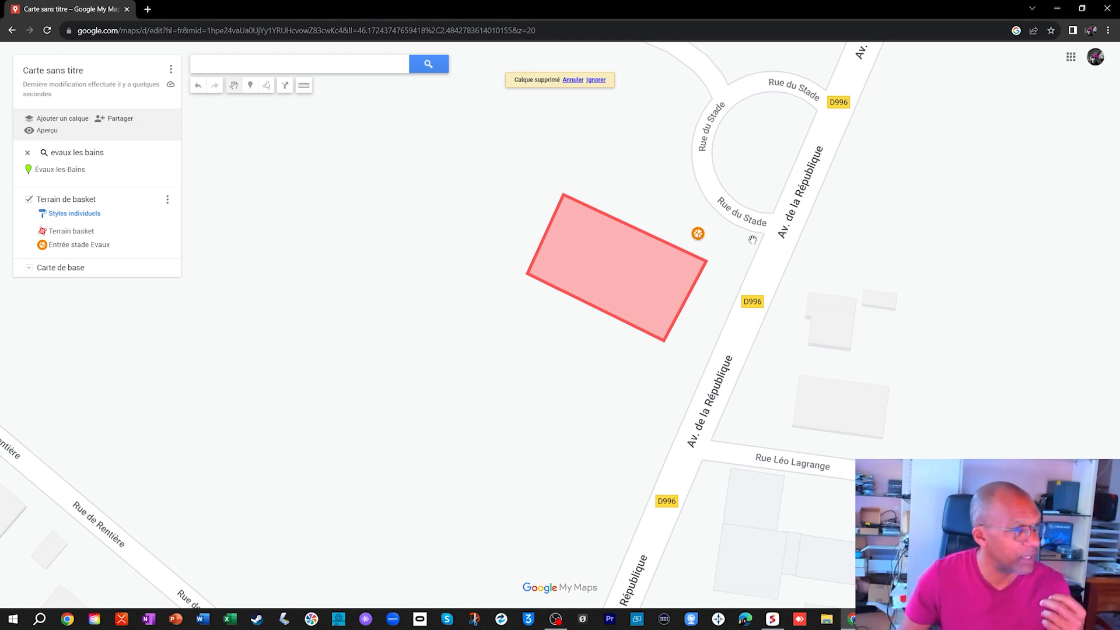
# - Measure a parking-length stretch along the edge of Av. de la République from the southern Rue du Stade corner, then leave measuring
pyautogui.scroll(2, 752, 257)
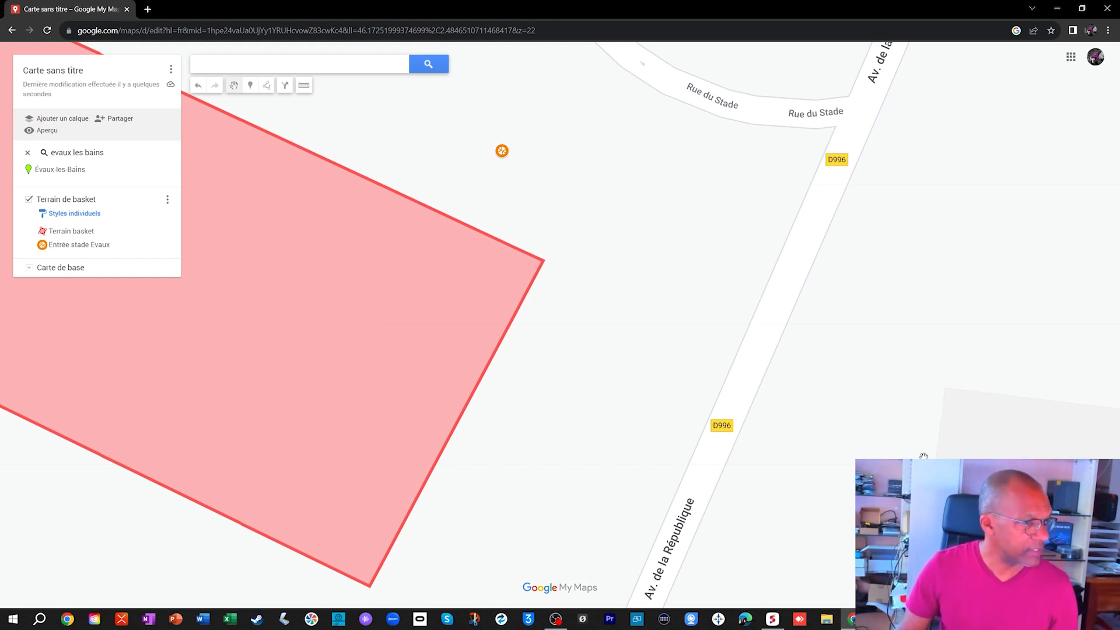
pyautogui.click(302, 87)
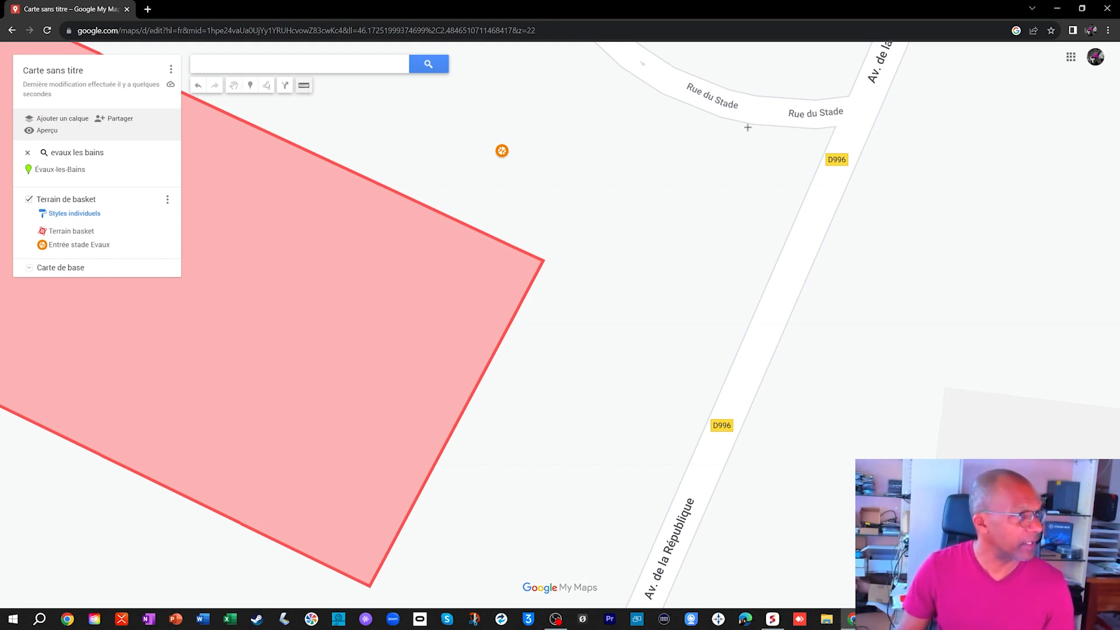
pyautogui.click(836, 124)
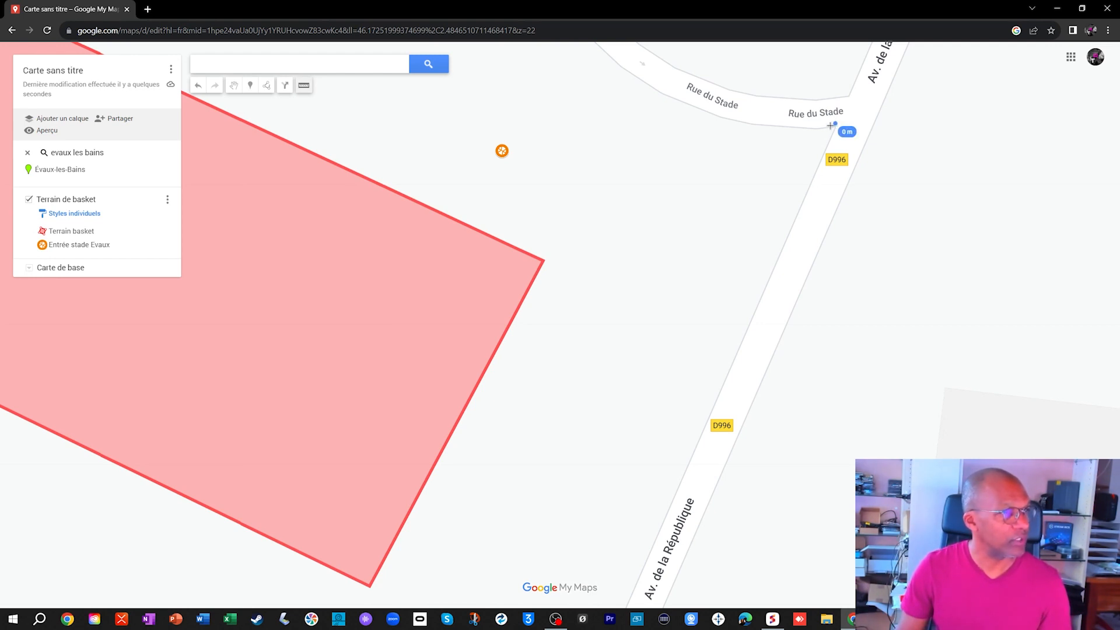
pyautogui.click(831, 136)
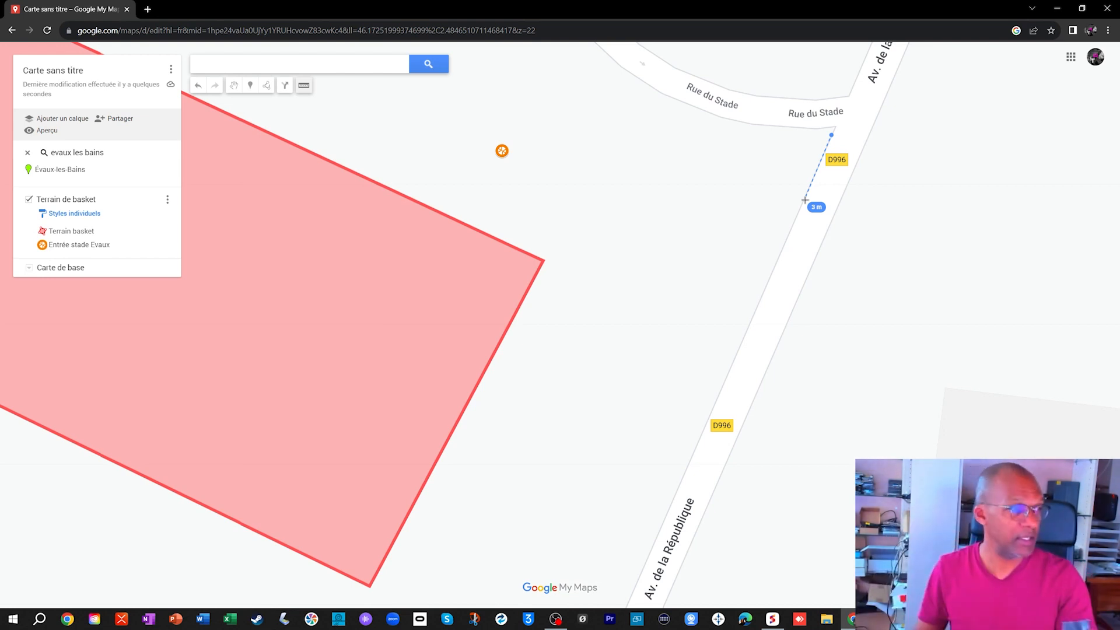
pyautogui.scroll(-1, 805, 219)
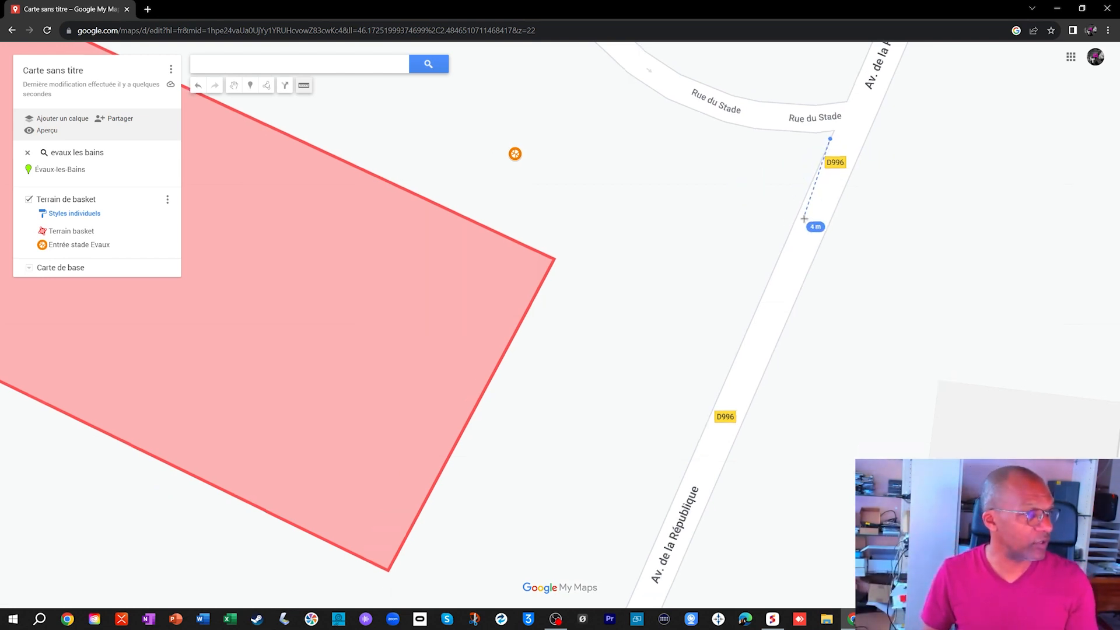
pyautogui.scroll(2, 805, 224)
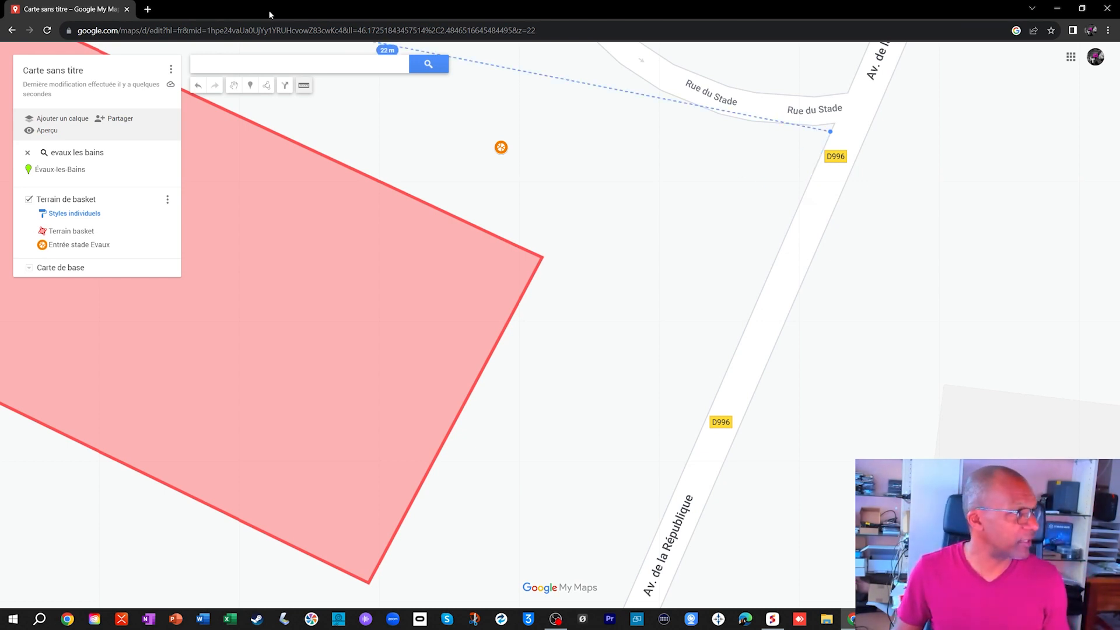
pyautogui.click(231, 89)
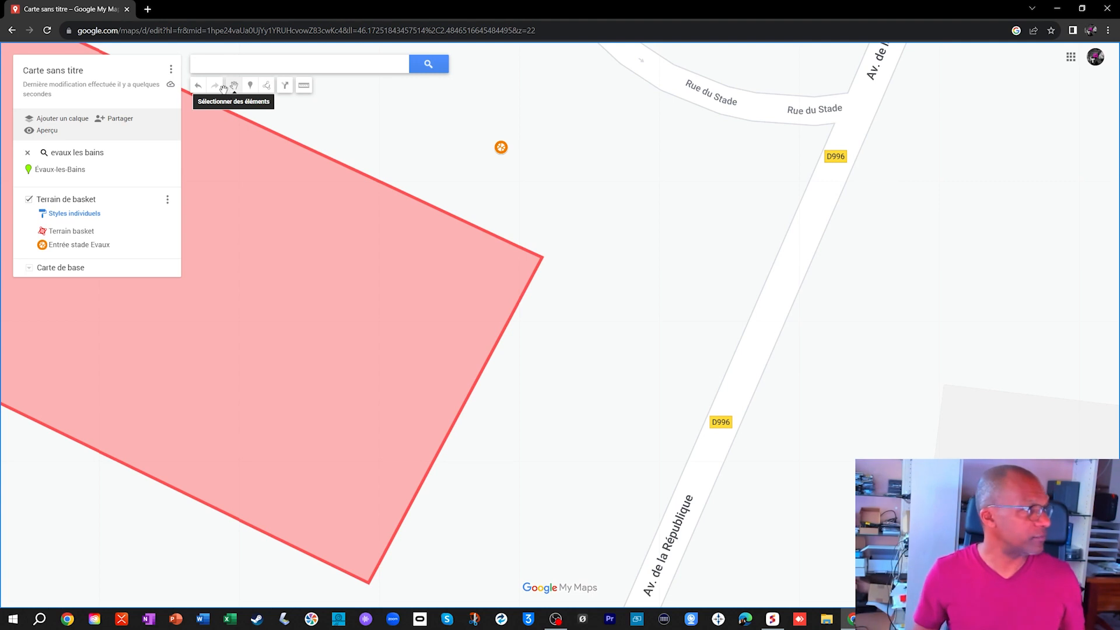
# - Draw a narrow four-sided shape, about 8 m in perimeter, along Av. de la République's west edge just below the southern Rue du Stade junction
pyautogui.click(268, 90)
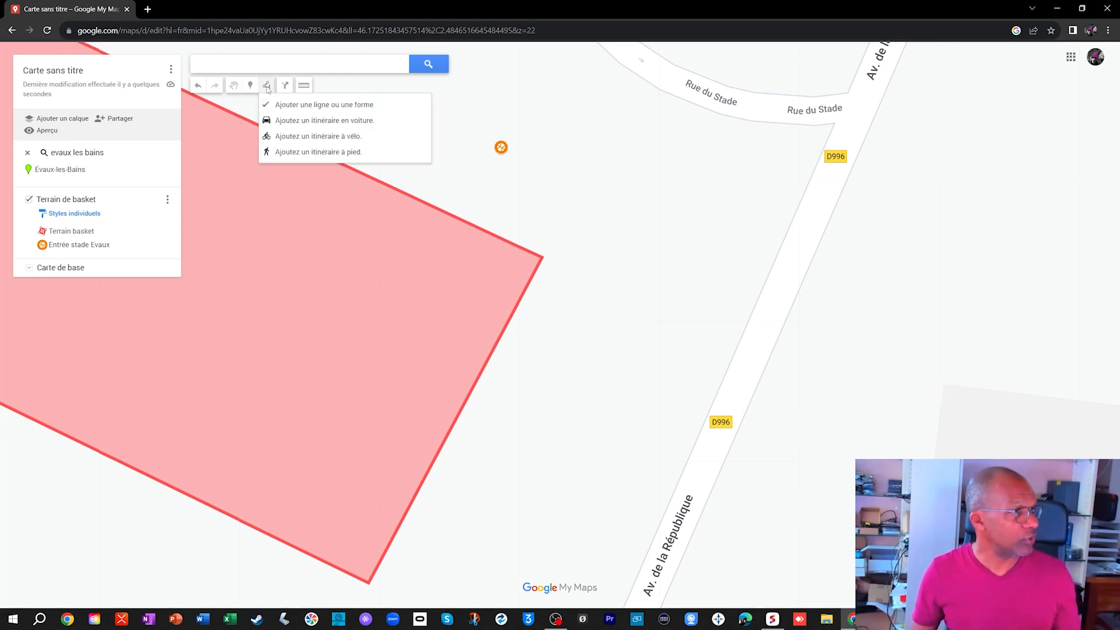
pyautogui.click(833, 122)
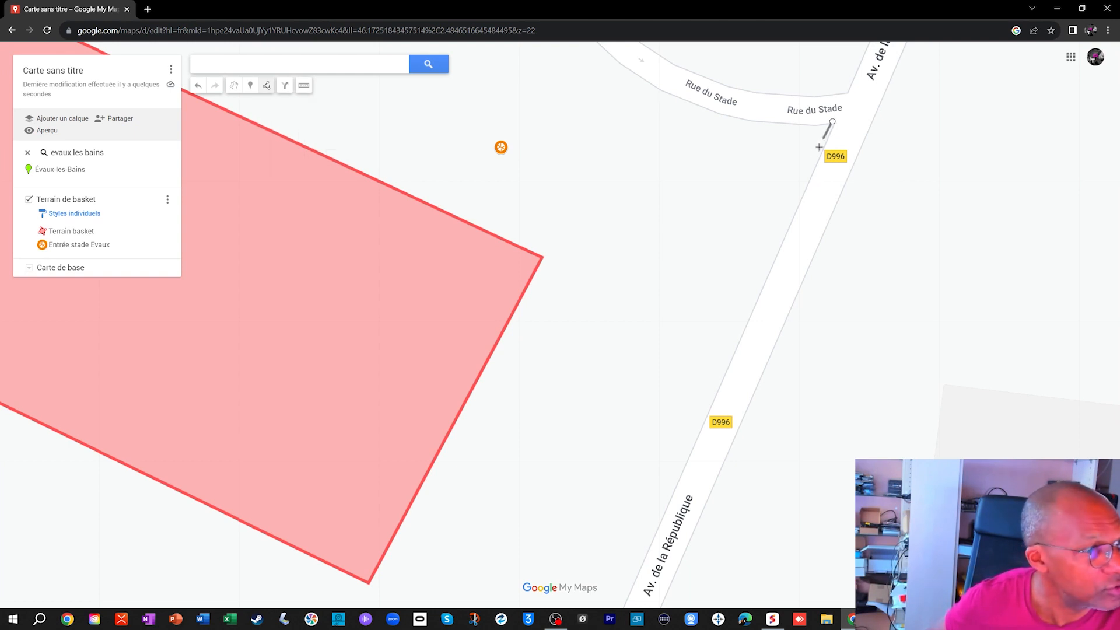
pyautogui.click(802, 192)
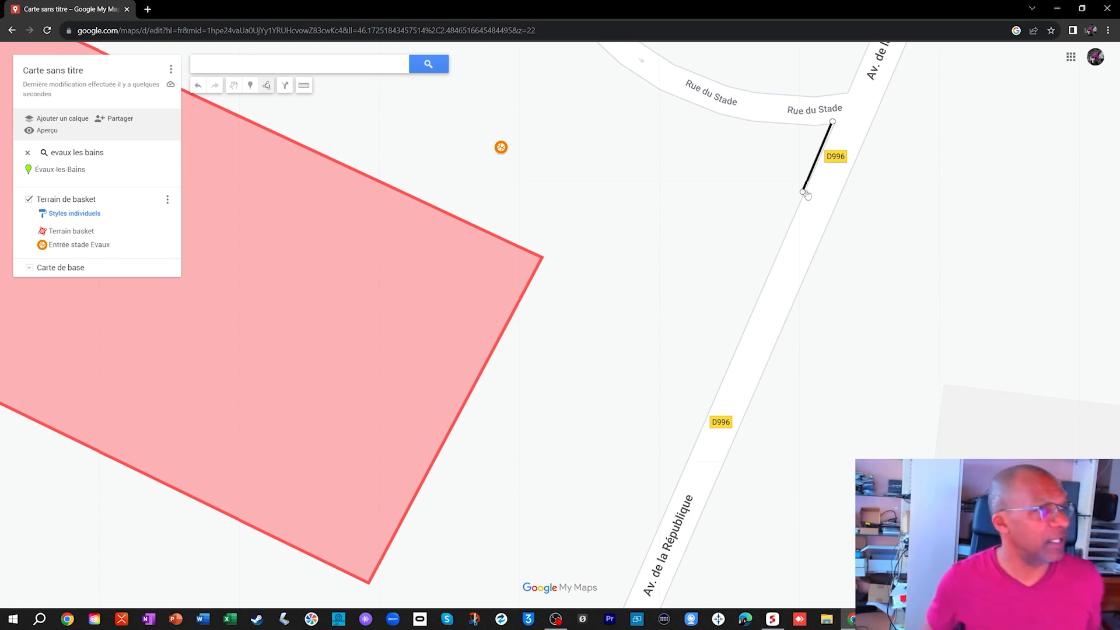
pyautogui.click(789, 188)
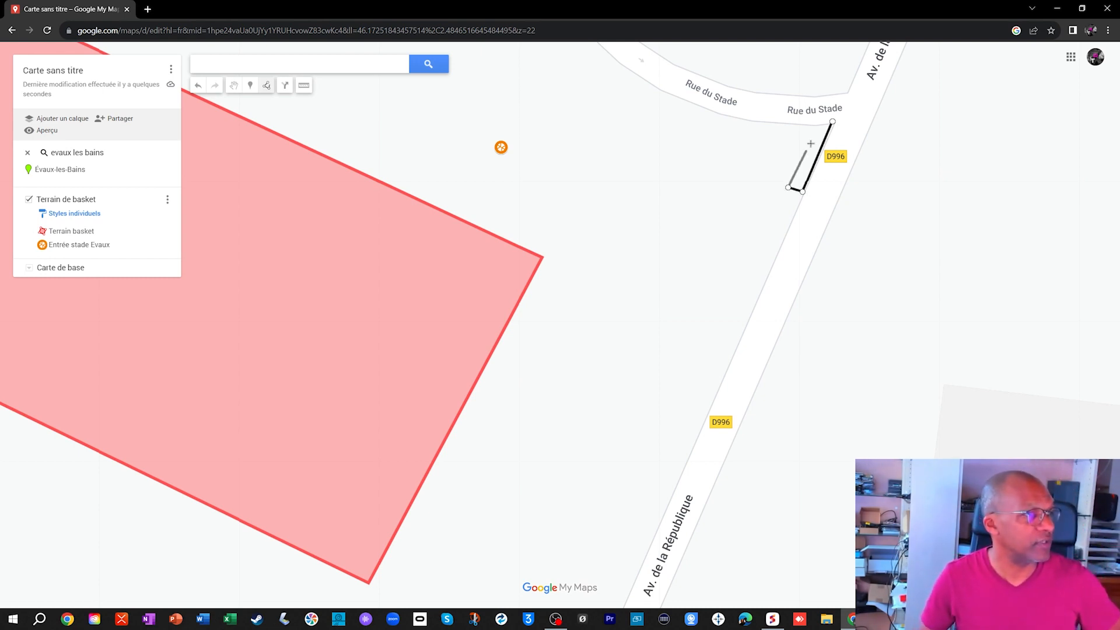
pyautogui.click(822, 118)
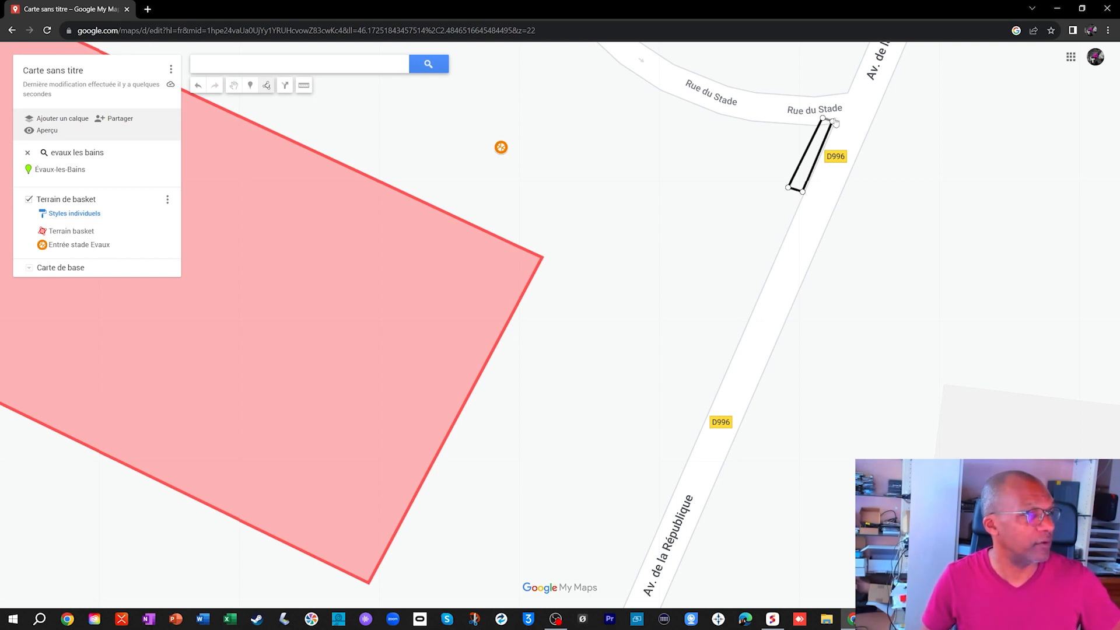
pyautogui.click(834, 121)
# - Name the new roadside polygon "emplacement 1" and save it
pyautogui.click(787, 92)
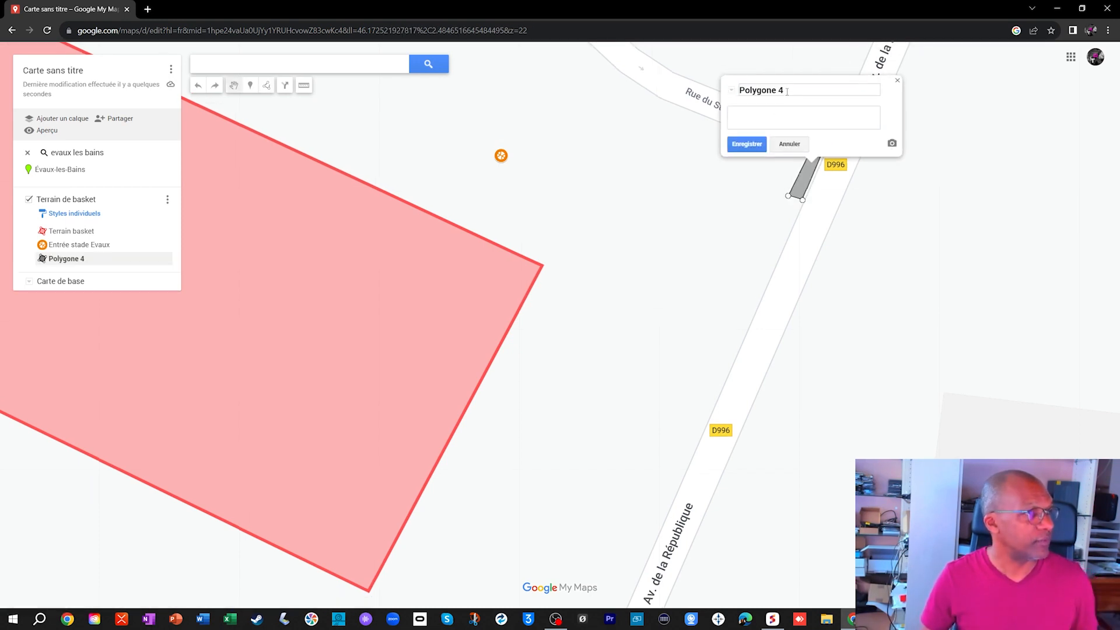
pyautogui.press('BackSpace')
pyautogui.press('BackSpace')
pyautogui.press('BackSpace')
pyautogui.press('BackSpace')
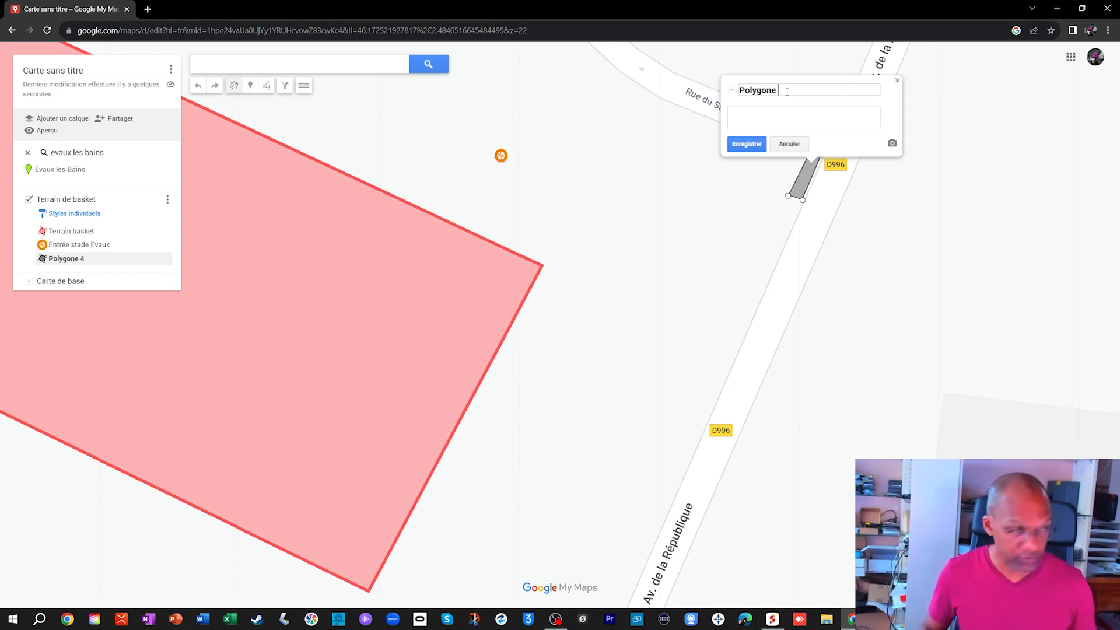
pyautogui.press('BackSpace')
pyautogui.press('BackSpace')
pyautogui.press('BackSpace')
pyautogui.write('emplacement 1')
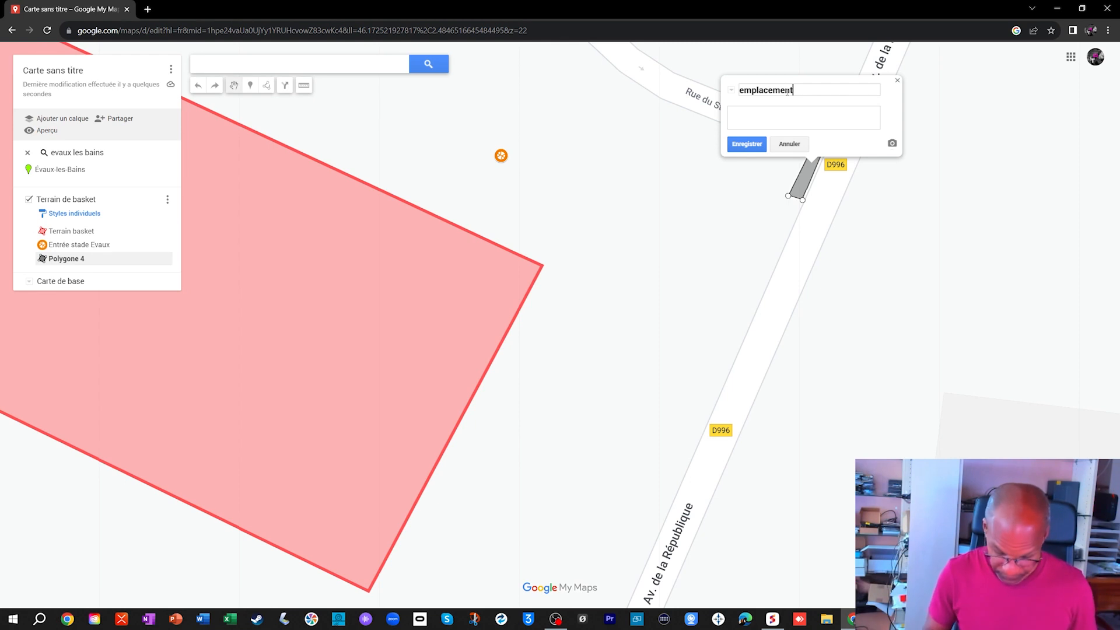
pyautogui.click(749, 141)
# - Colour the emplacement 1 polygon green with a slightly thicker border, then close its details
pyautogui.click(847, 142)
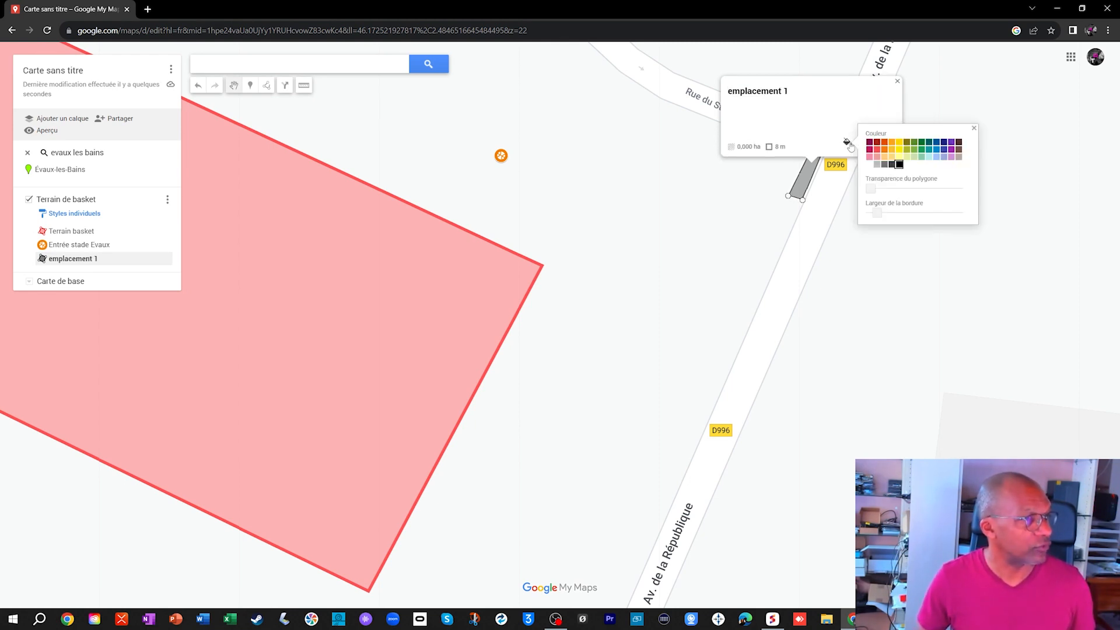
pyautogui.click(917, 153)
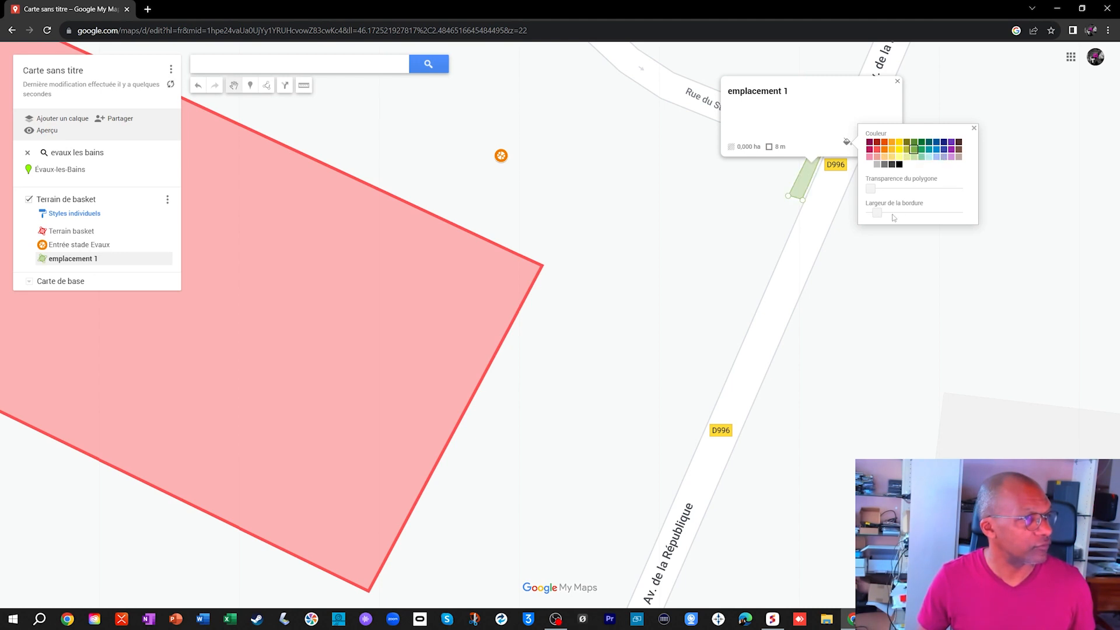
pyautogui.moveTo(885, 214); pyautogui.dragTo(898, 214)
pyautogui.click(973, 128)
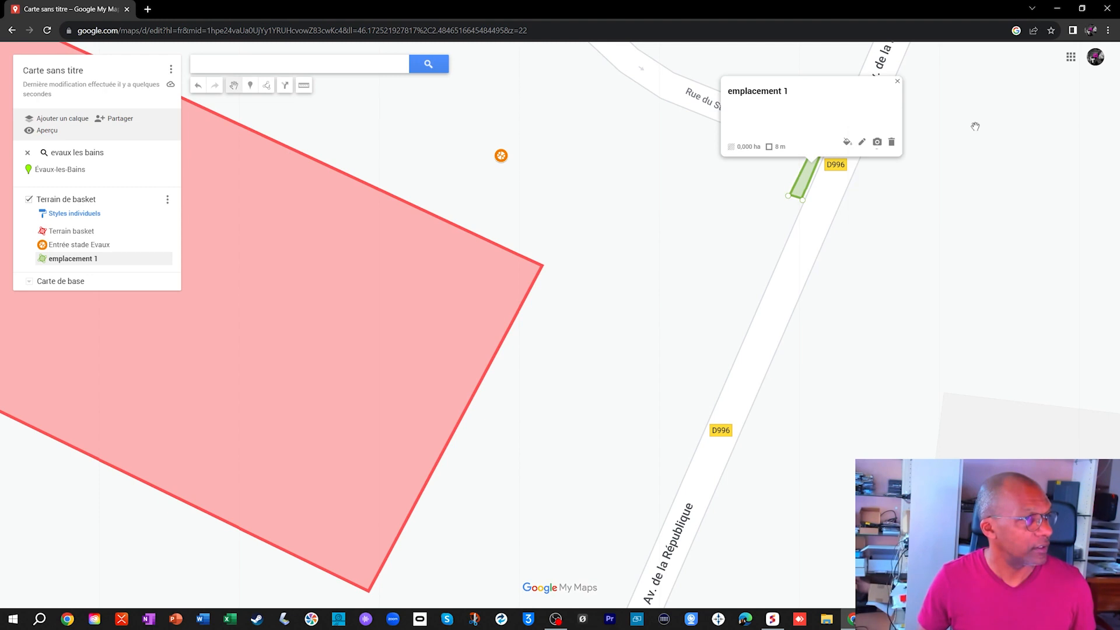
pyautogui.click(897, 83)
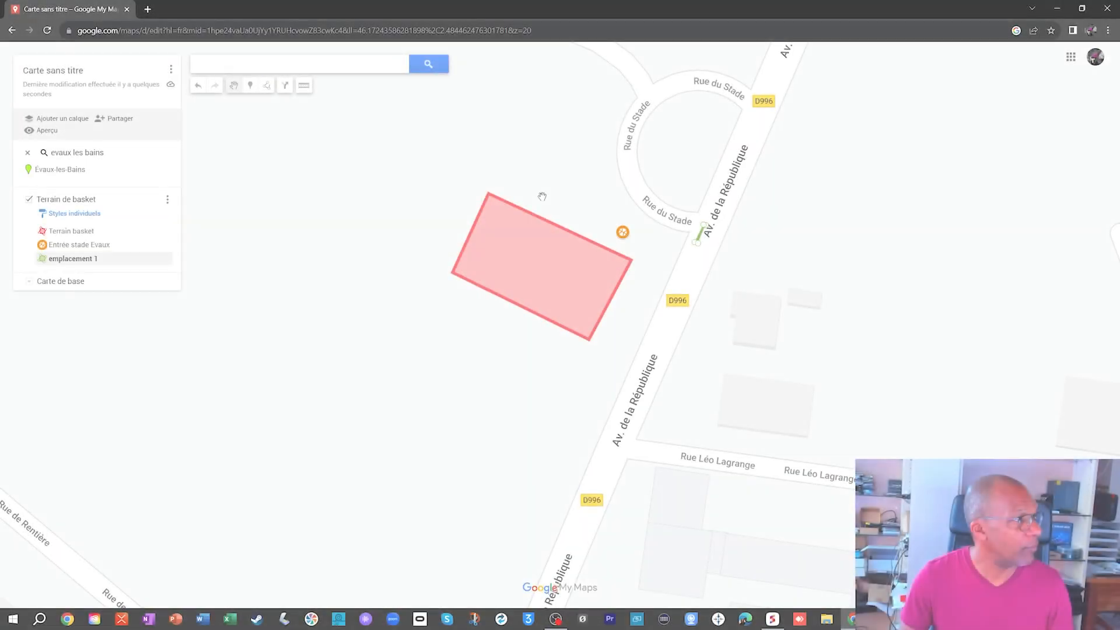
# - Look over the streets around the basketball court and locate the Mairie d'Évaux-les-Bains on Rue de L Hôtel de ville
pyautogui.moveTo(613, 267); pyautogui.dragTo(447, 176)
pyautogui.scroll(-2, 538, 268)
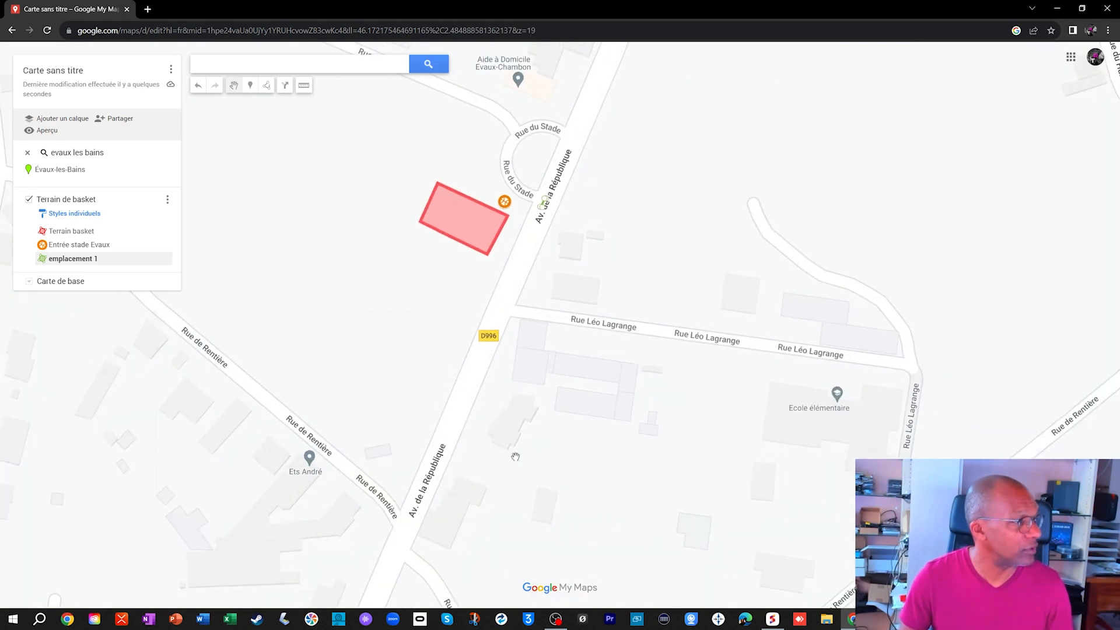
pyautogui.moveTo(460, 462); pyautogui.dragTo(563, 300)
pyautogui.moveTo(445, 247); pyautogui.dragTo(775, 283)
pyautogui.moveTo(600, 140); pyautogui.dragTo(705, 433)
pyautogui.scroll(-1, 938, 273)
pyautogui.moveTo(992, 298); pyautogui.dragTo(505, 362)
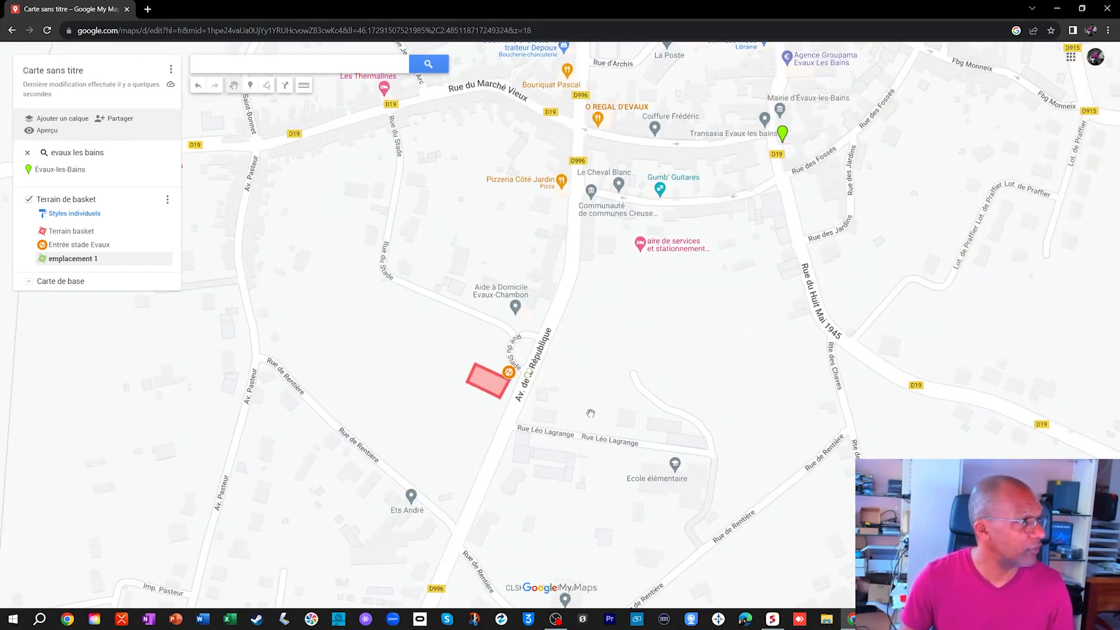
pyautogui.scroll(2, 590, 413)
pyautogui.scroll(-1, 590, 408)
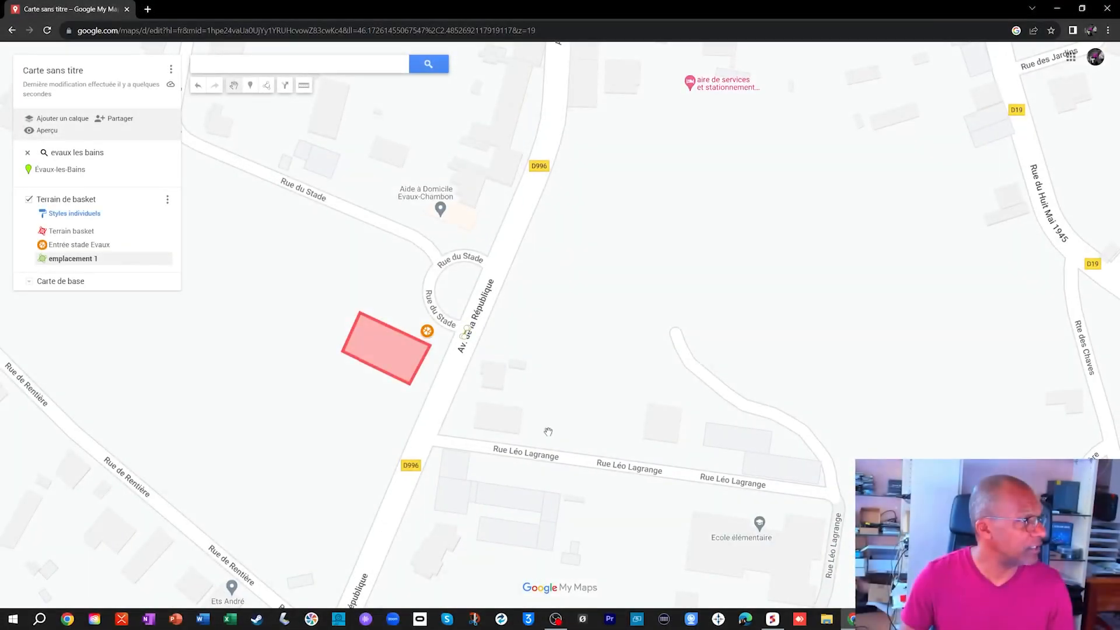
pyautogui.moveTo(549, 431); pyautogui.dragTo(812, 312)
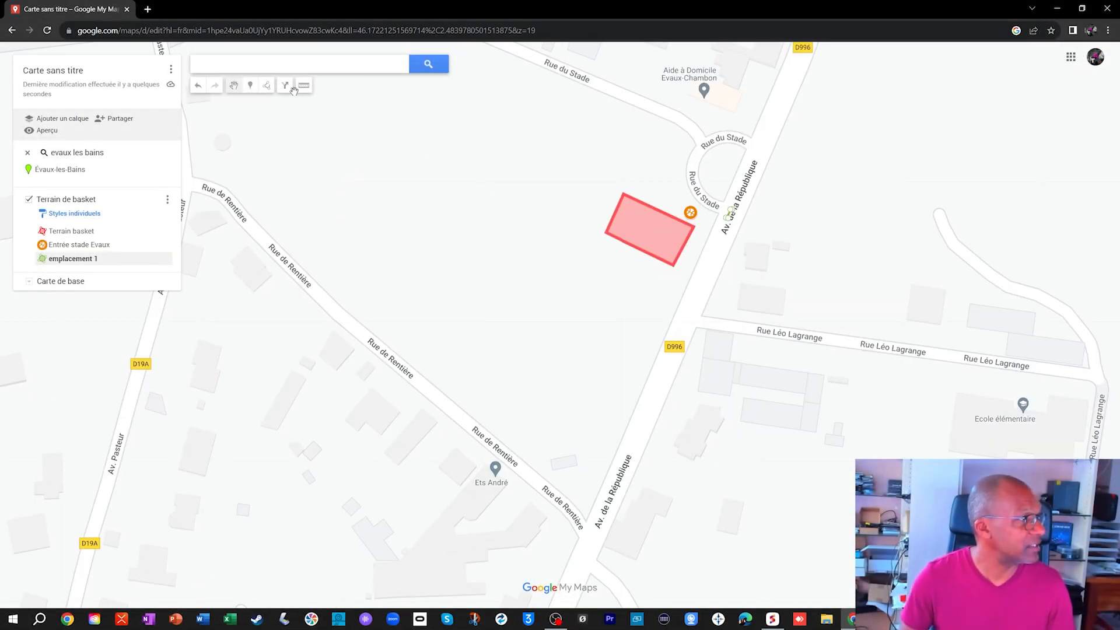
pyautogui.scroll(-1, 992, 274)
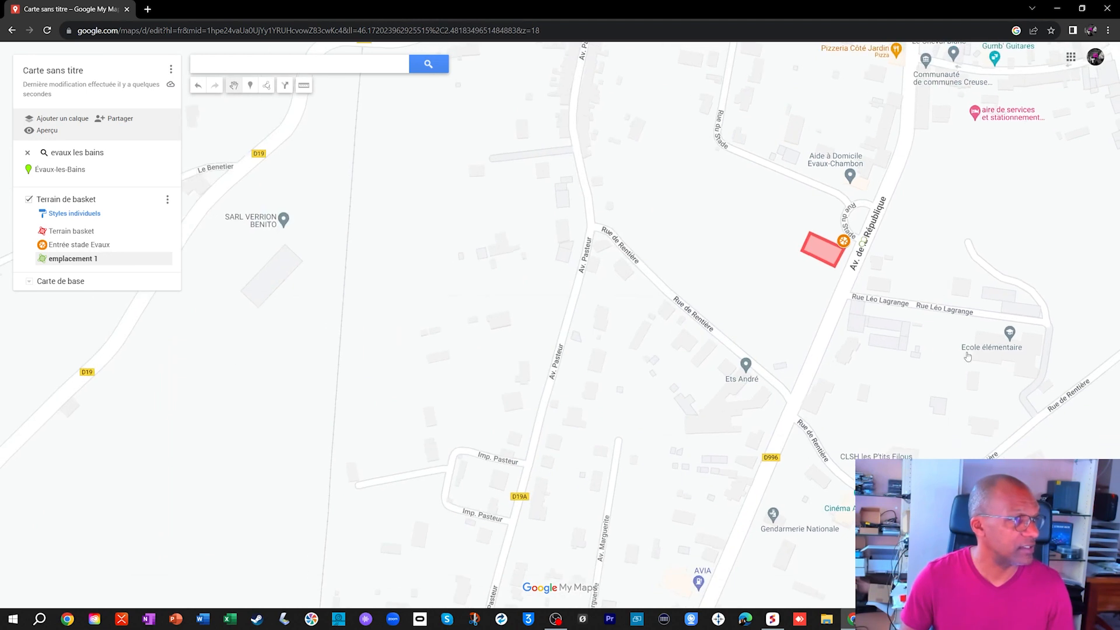
pyautogui.scroll(-1, 990, 290)
pyautogui.moveTo(998, 221); pyautogui.dragTo(962, 403)
pyautogui.scroll(2, 1039, 332)
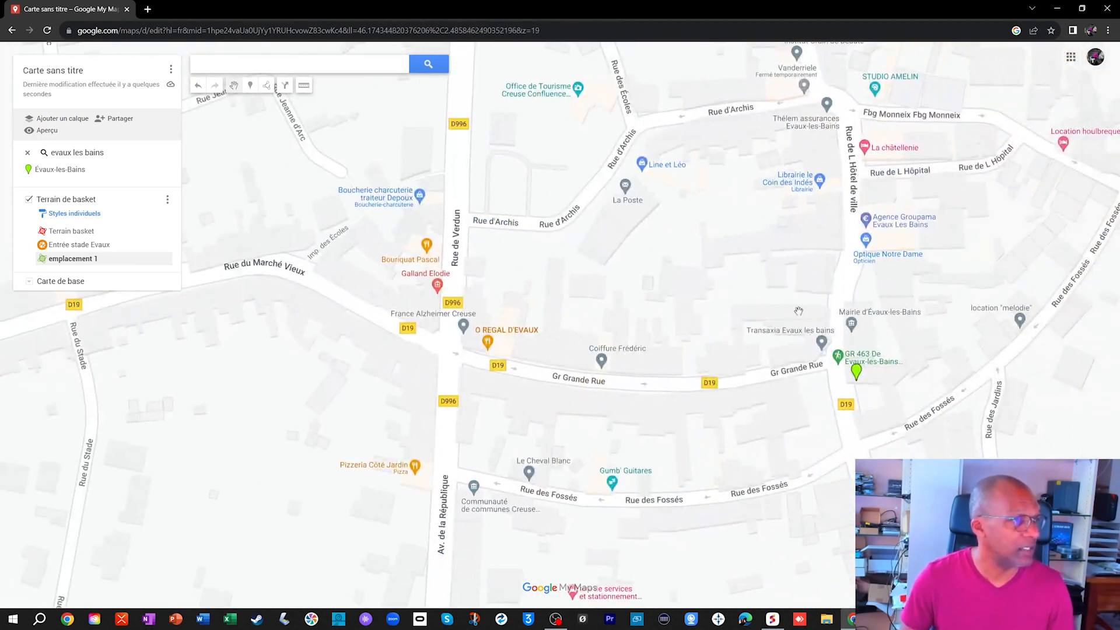
pyautogui.scroll(1, 863, 330)
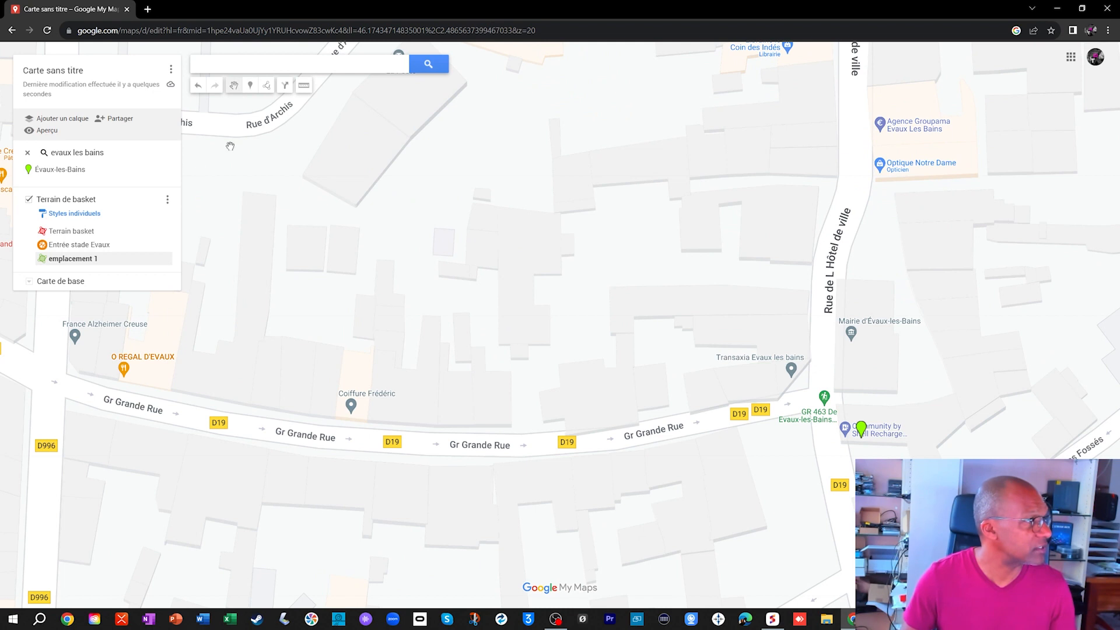
# - Add a directions layer to the map and set its means of transport to walking
pyautogui.click(284, 87)
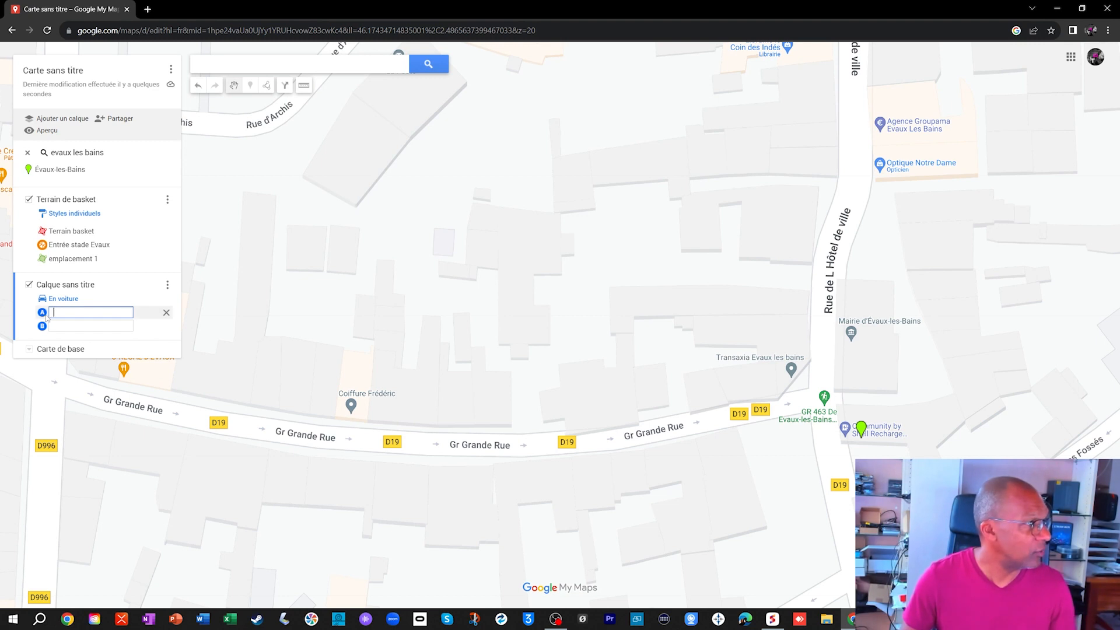
pyautogui.click(851, 334)
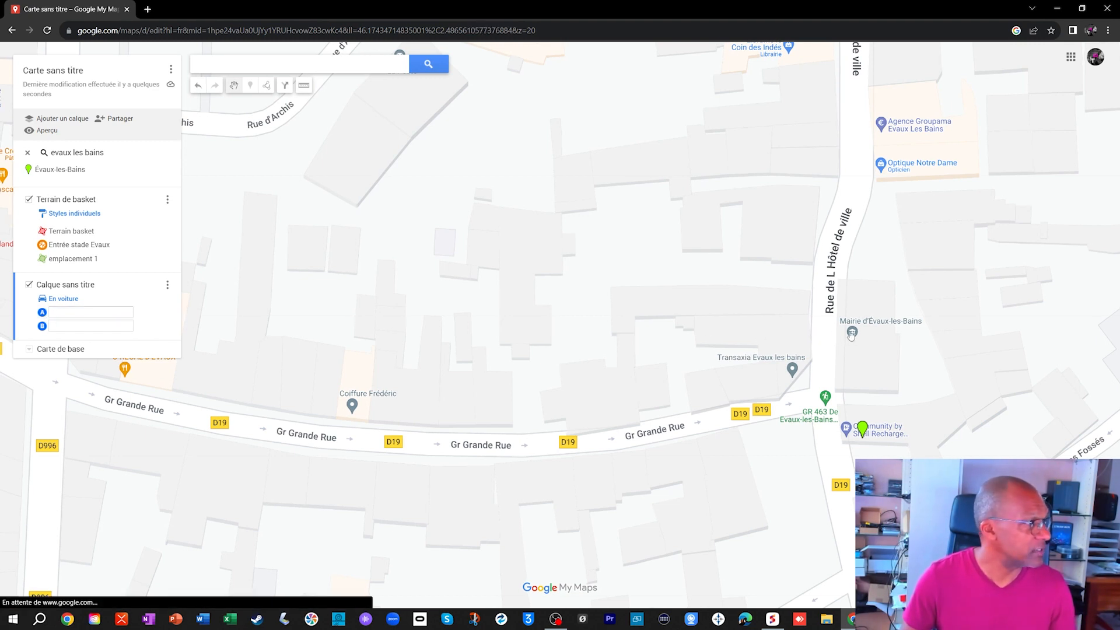
pyautogui.click(51, 313)
pyautogui.click(75, 300)
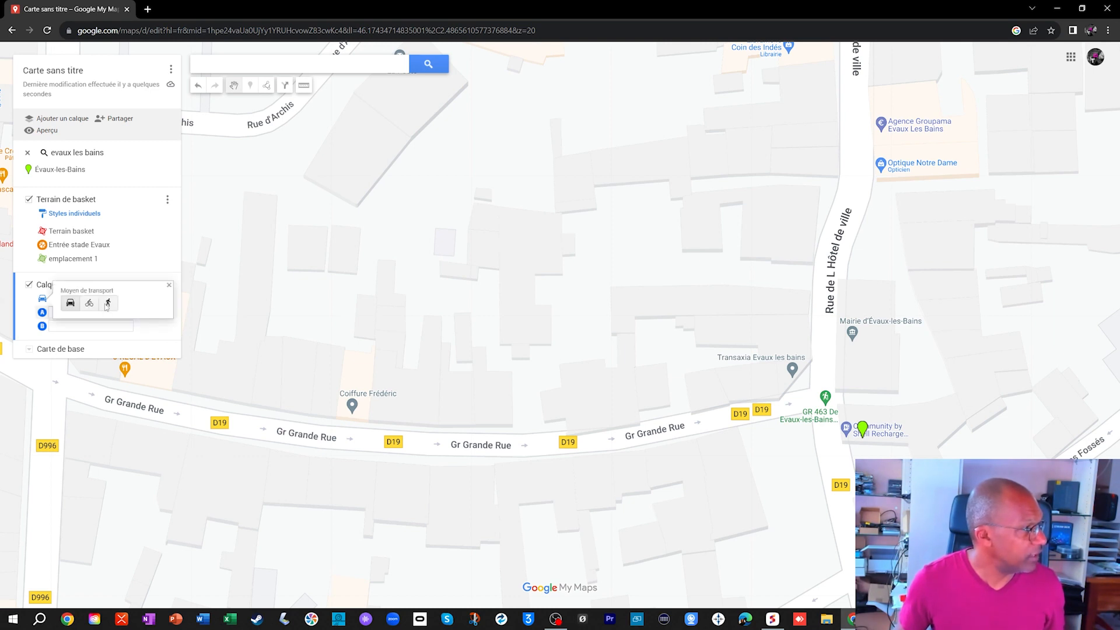
pyautogui.click(108, 303)
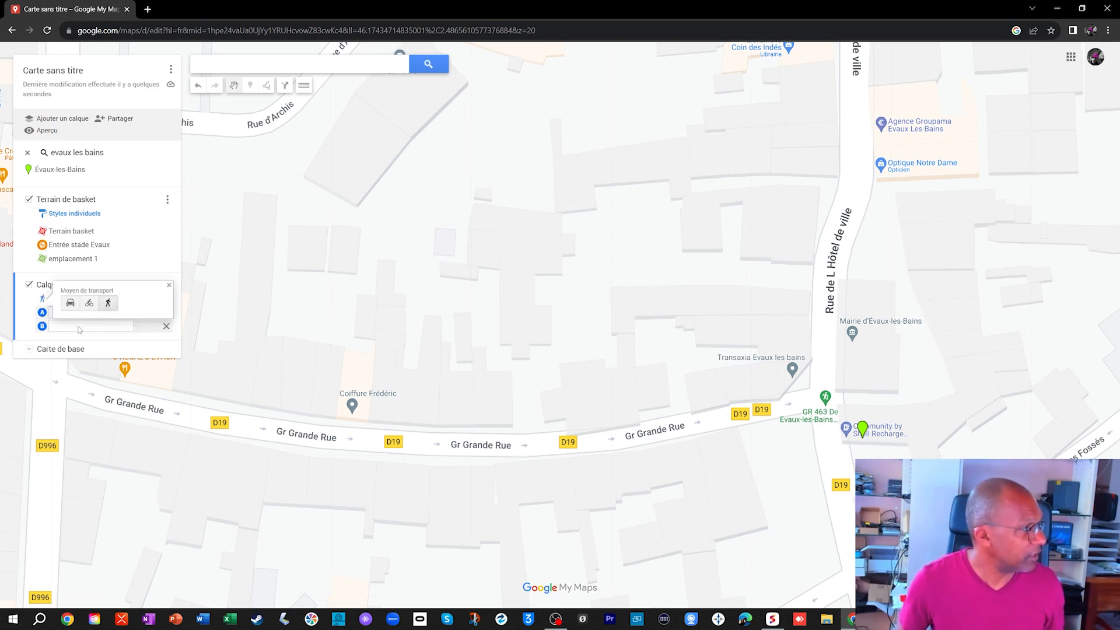
# - Set the walking route's start to Mairie d'Évaux-les-Bains and its destination to the Entrée stade Evaux marker
pyautogui.click(59, 313)
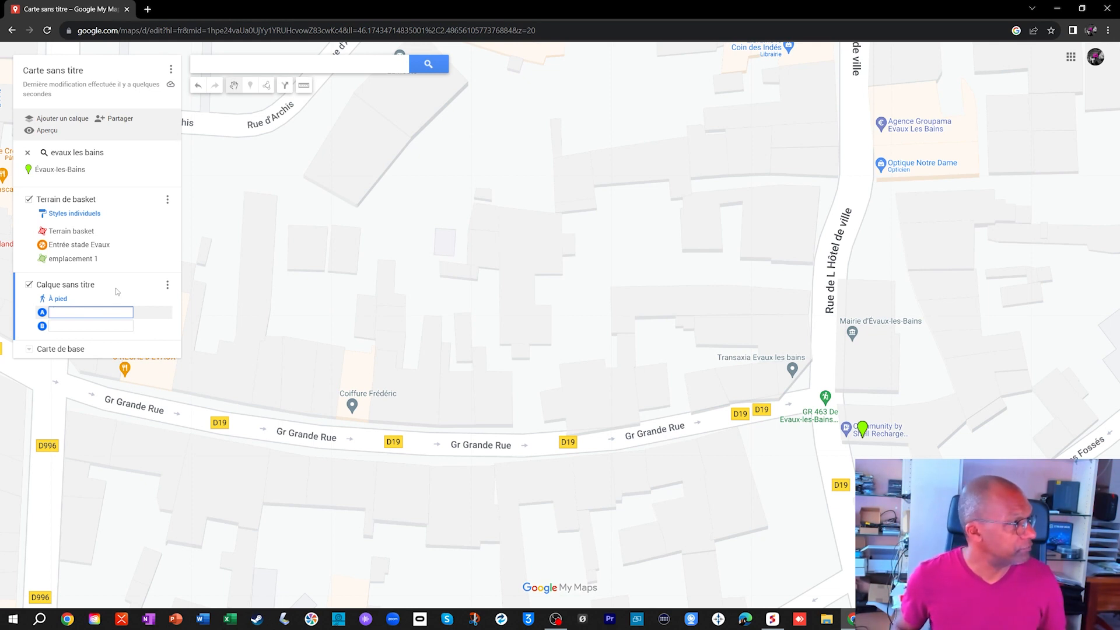
pyautogui.write('mairie')
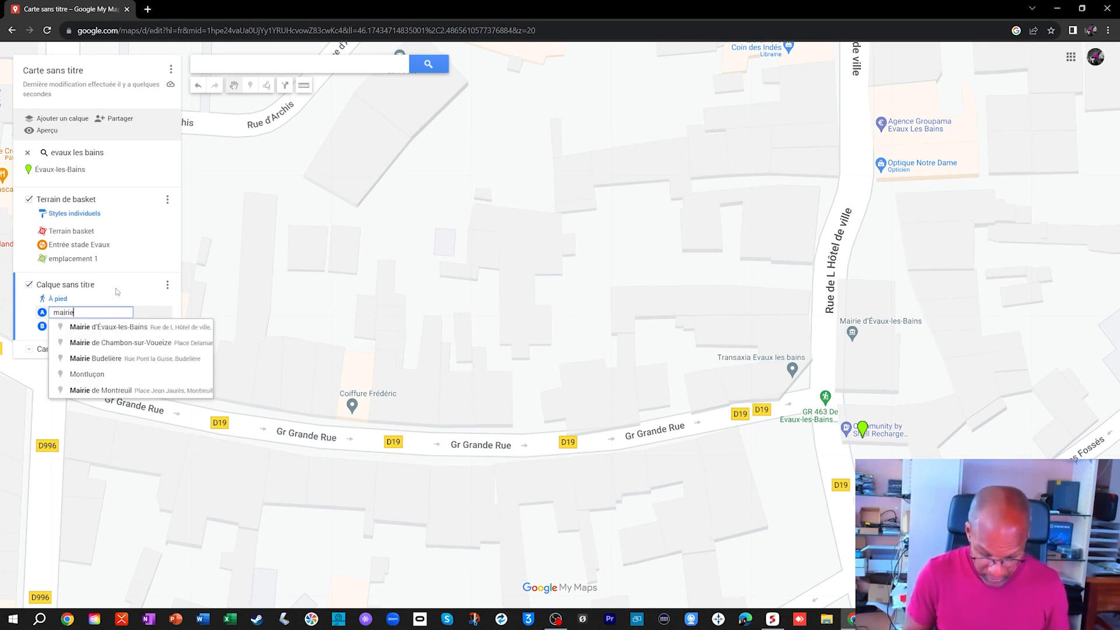
pyautogui.write(' evaux les bains')
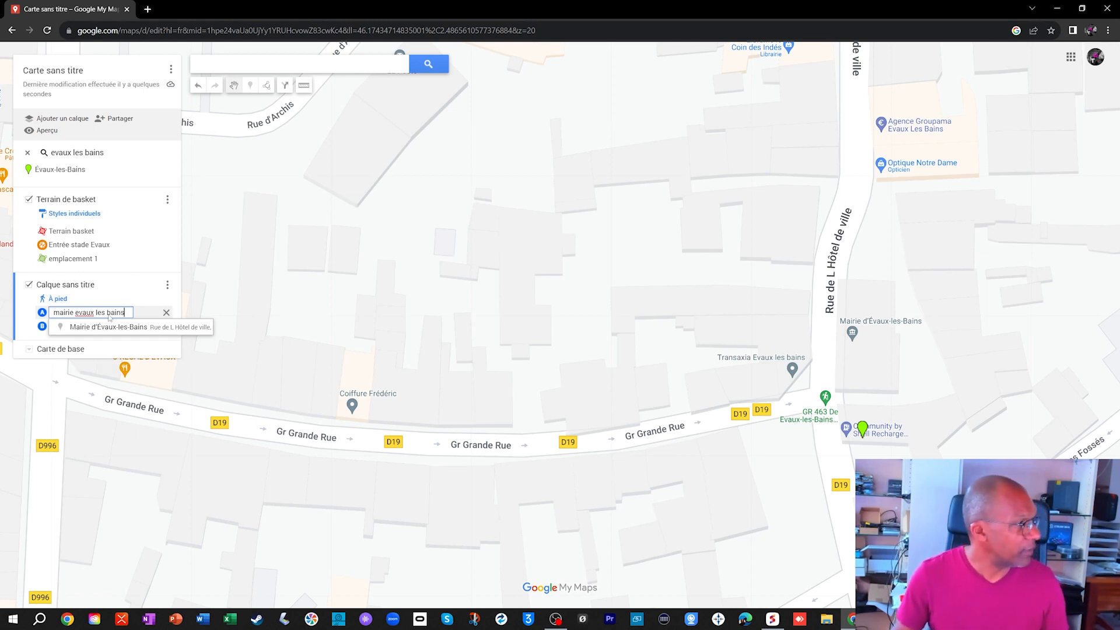
pyautogui.click(126, 329)
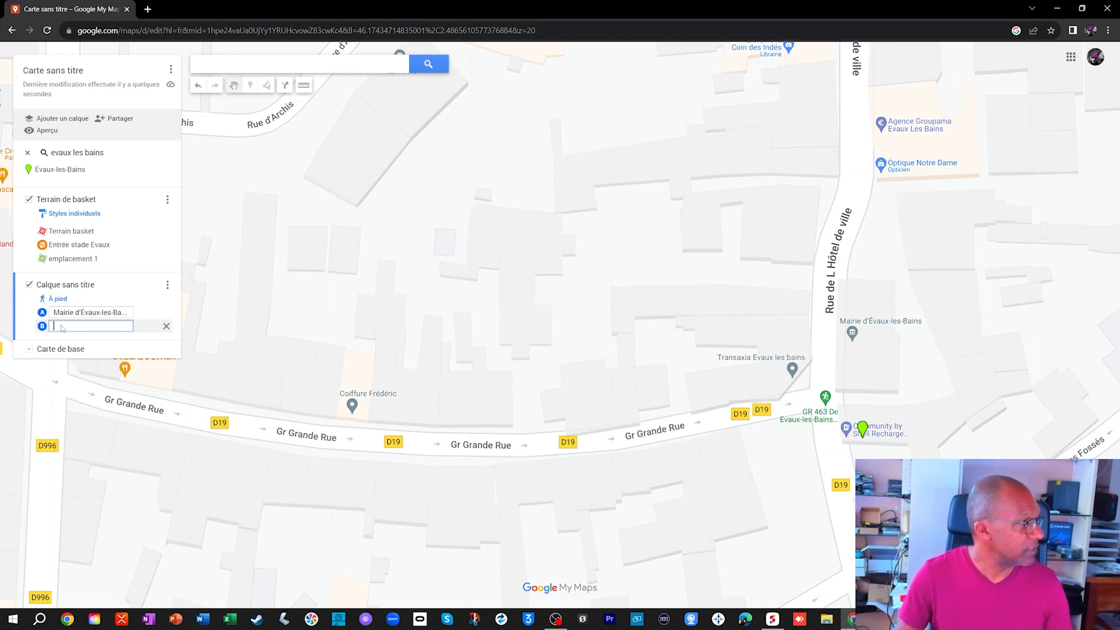
pyautogui.write('stade e')
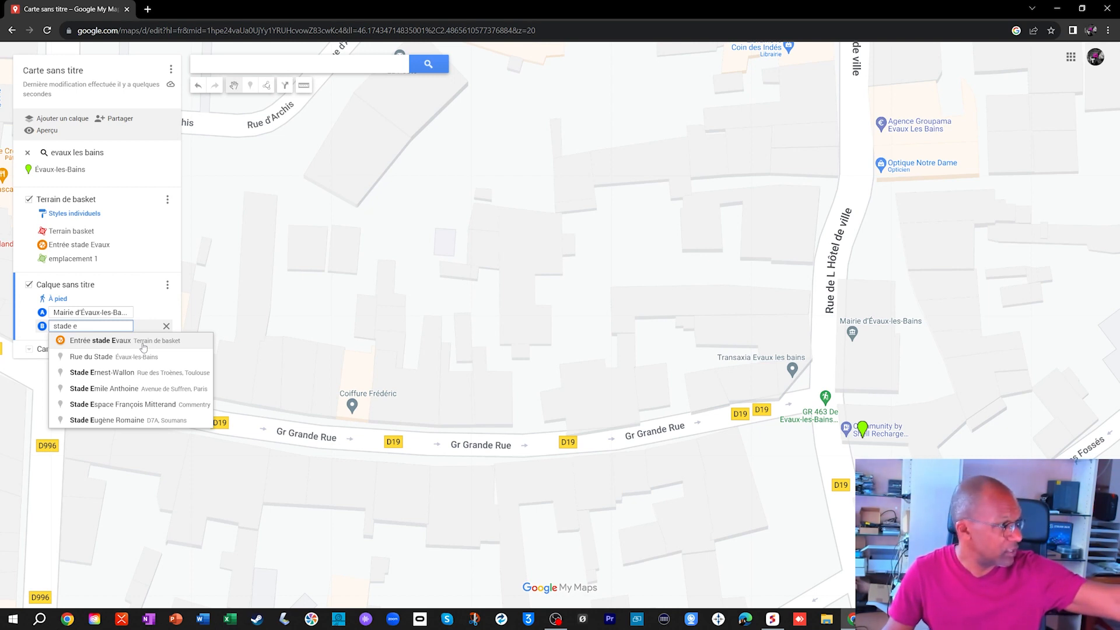
pyautogui.click(142, 343)
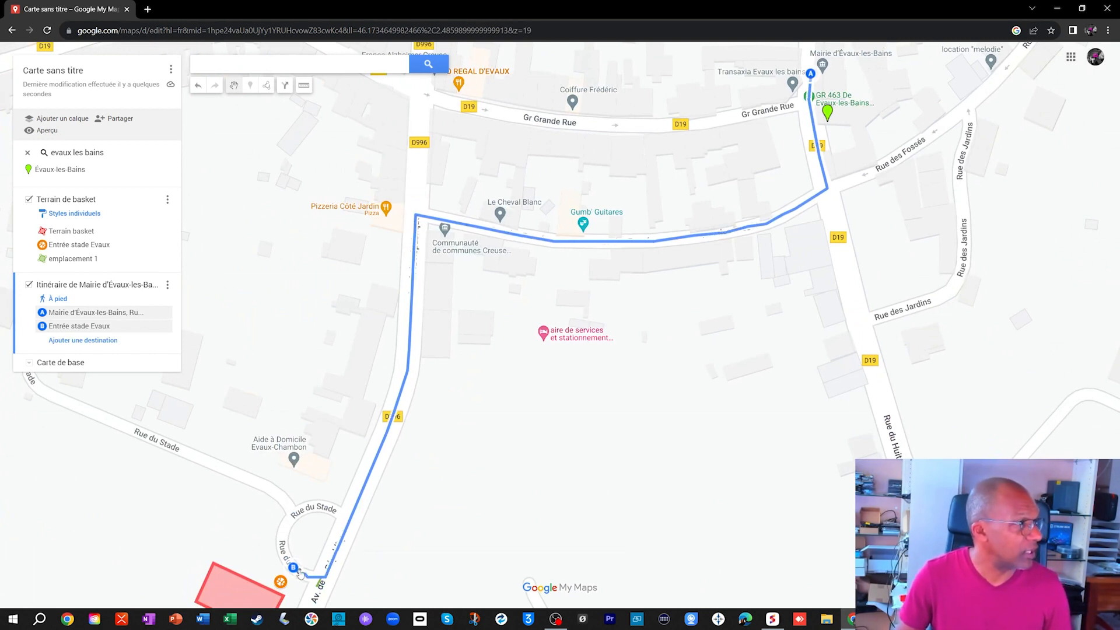
# - Review the walking route from the Mairie d'Évaux-les-Bains to the stadium entrance and check the details of the Terrain basket polygon
pyautogui.scroll(-2, 299, 305)
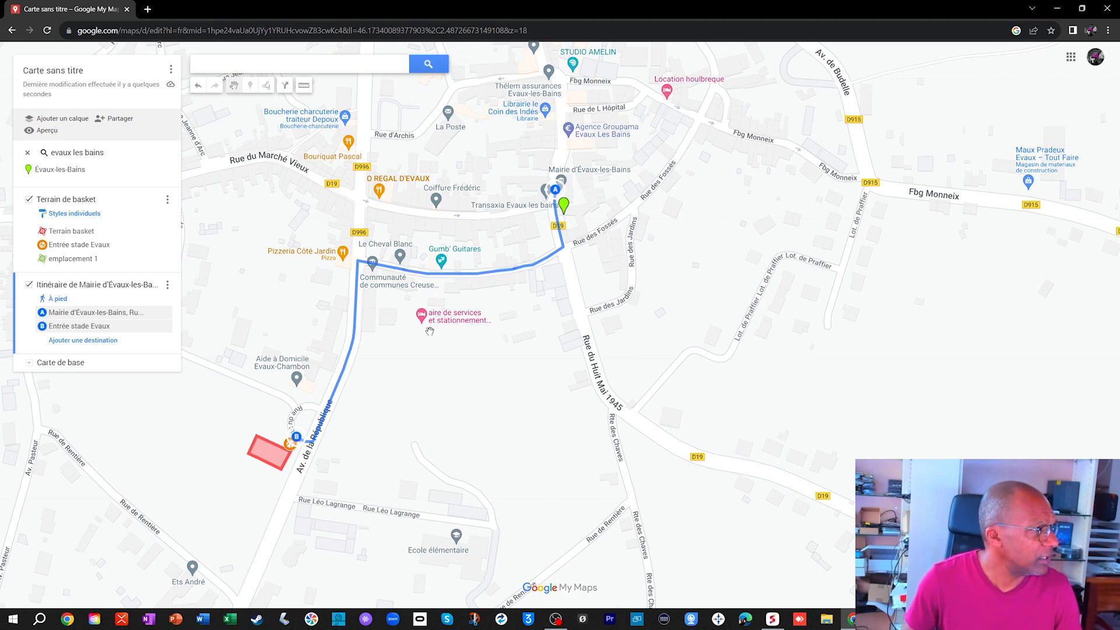
pyautogui.scroll(3, 546, 221)
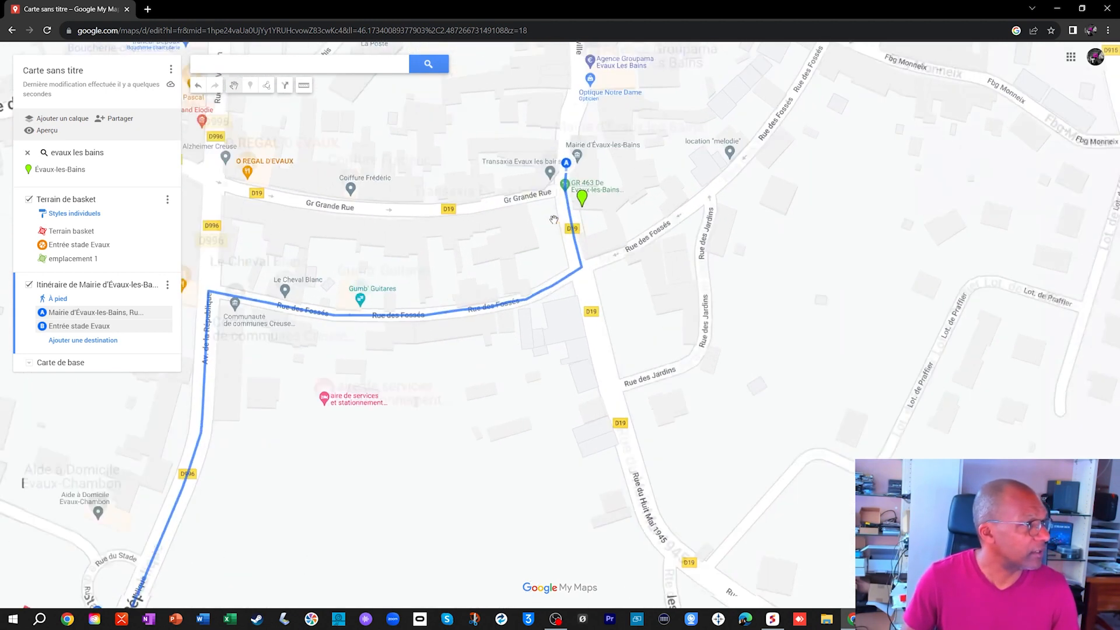
pyautogui.moveTo(275, 511); pyautogui.dragTo(937, 108)
pyautogui.moveTo(300, 540); pyautogui.dragTo(489, 288)
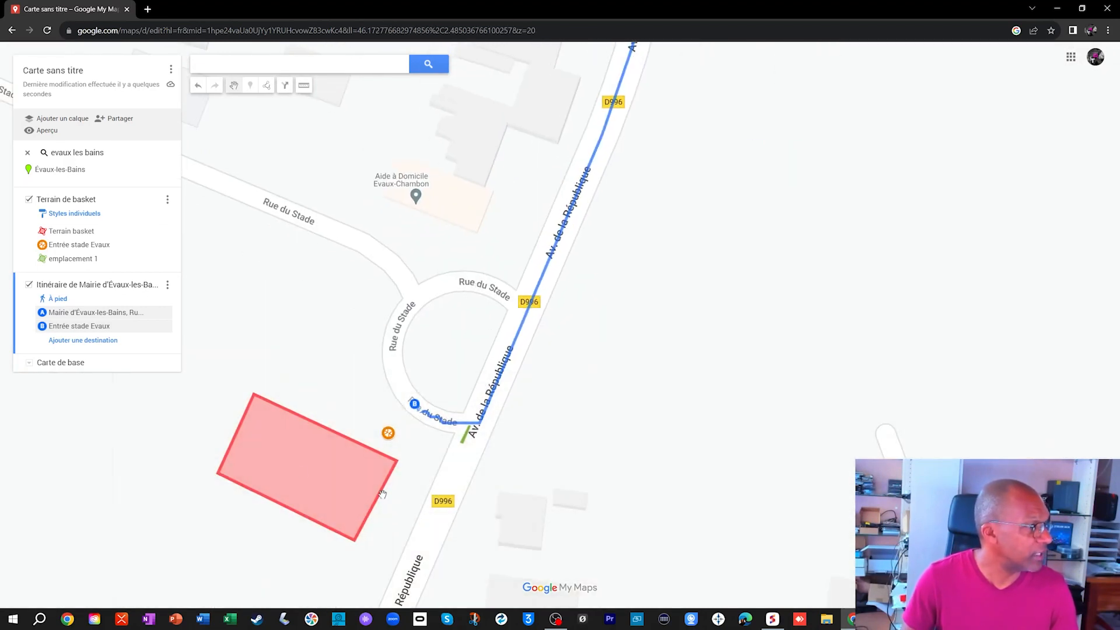
pyautogui.click(260, 473)
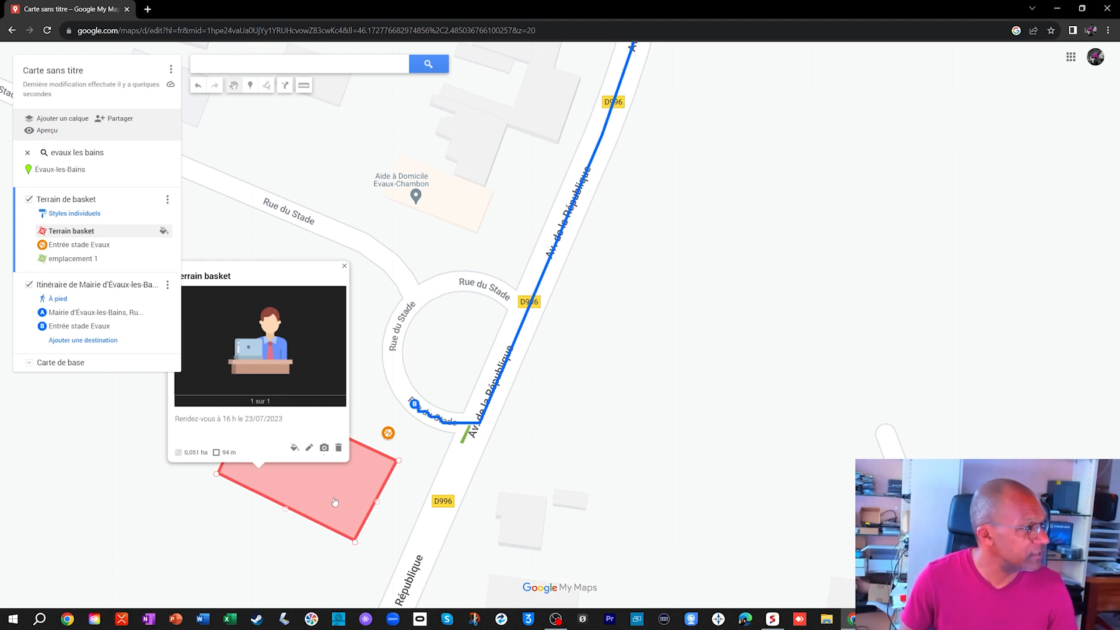
pyautogui.click(343, 266)
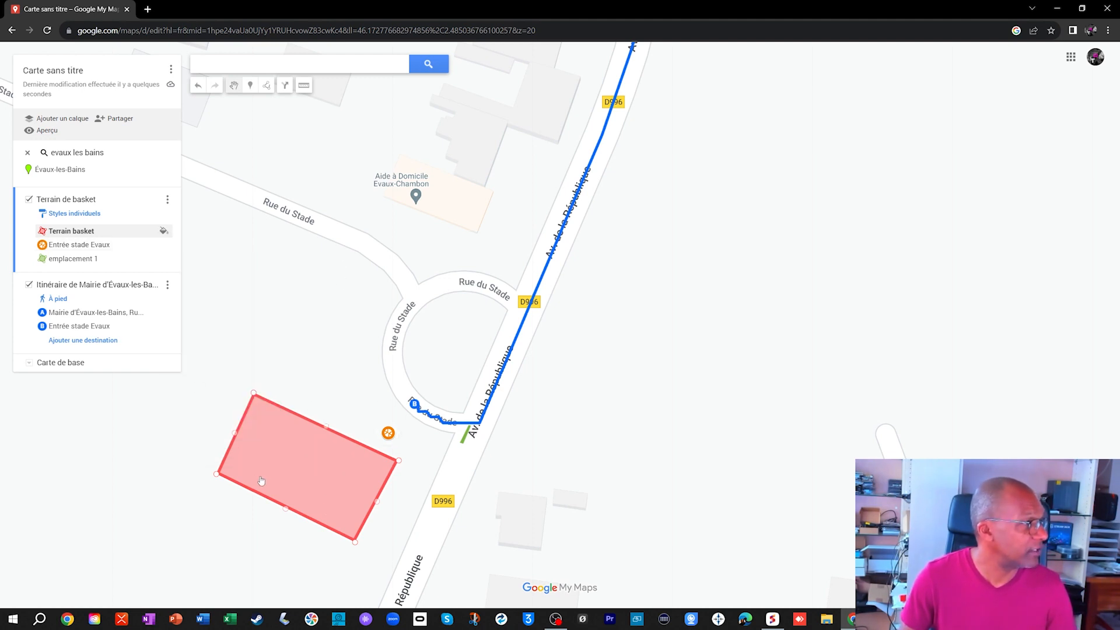
pyautogui.click(283, 460)
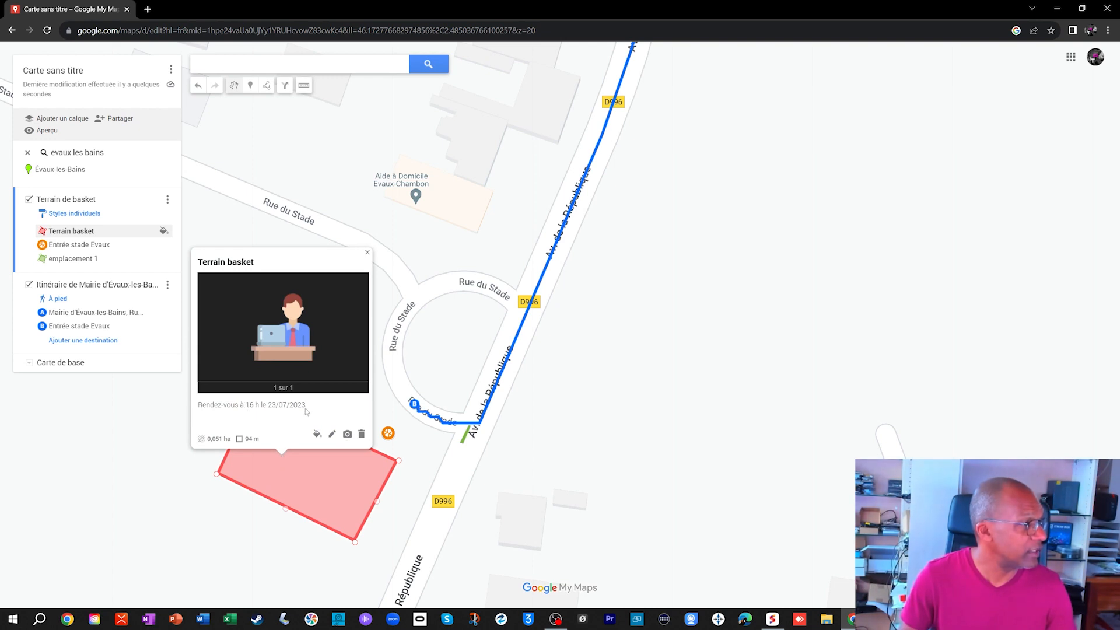
pyautogui.click(366, 257)
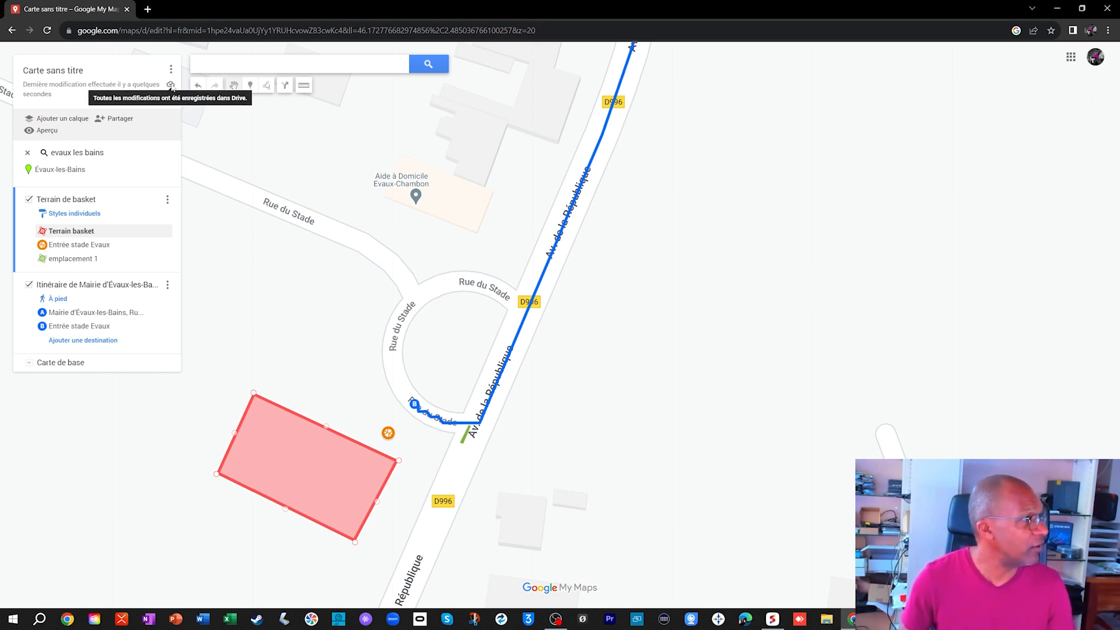
# - Start sharing the map and title it "Anniversaire", the celebrant's first name, and "au terrain de basket"
pyautogui.click(125, 120)
pyautogui.click(488, 328)
pyautogui.write('Anniversaire Jean au terrain de basket')
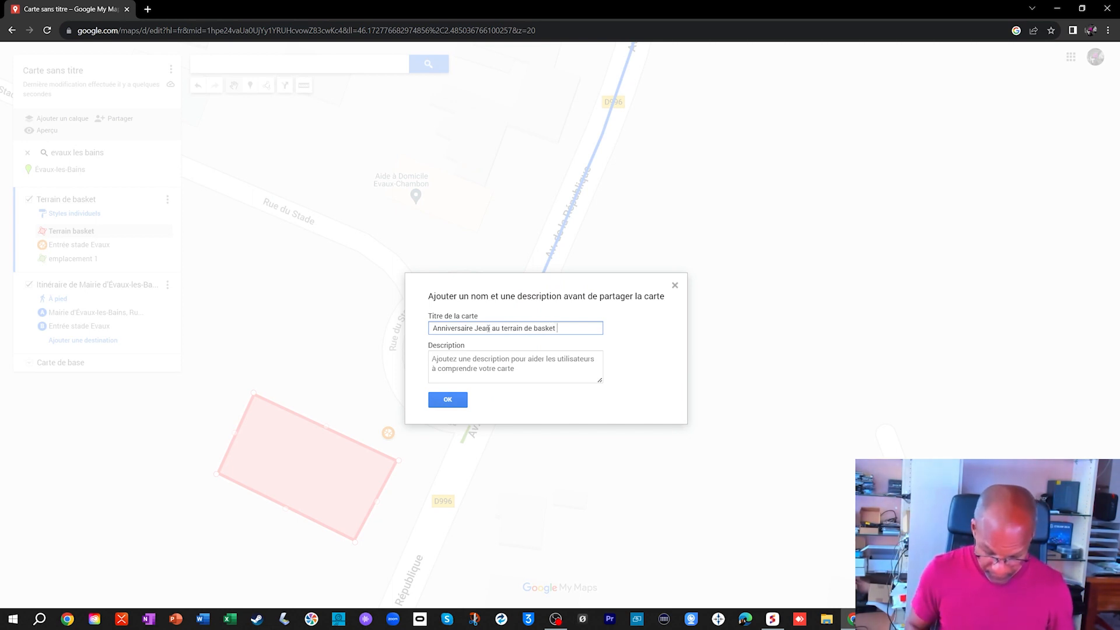
# - Set the map's description to "Bienvenue pour célébrer mon anniversaire le 23/07/2023" and confirm the title and description
pyautogui.click(455, 357)
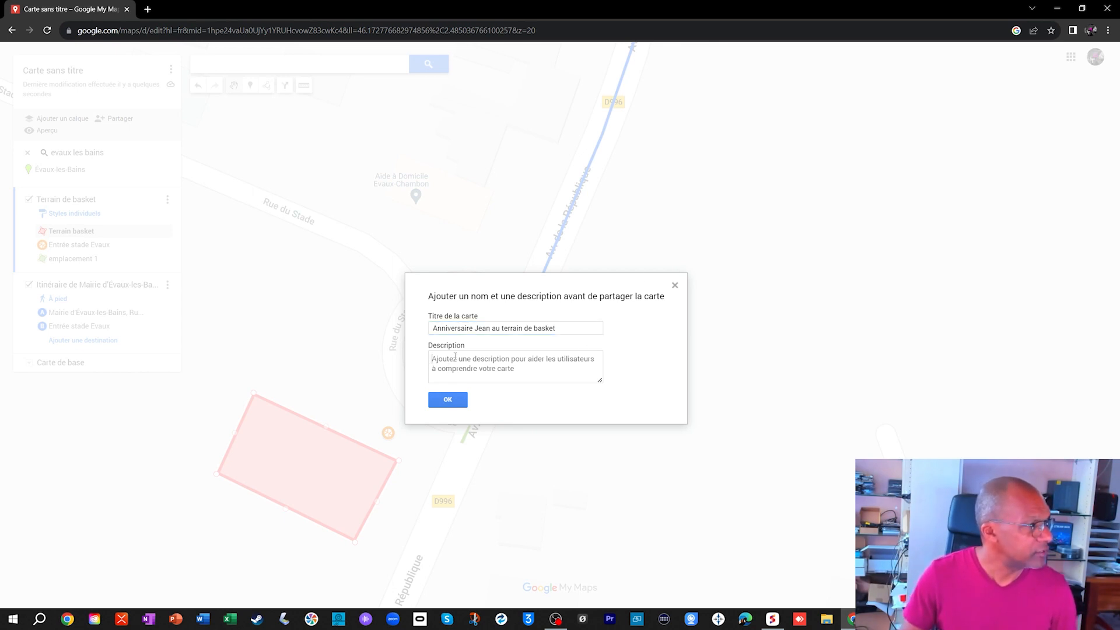
pyautogui.write('Bienven')
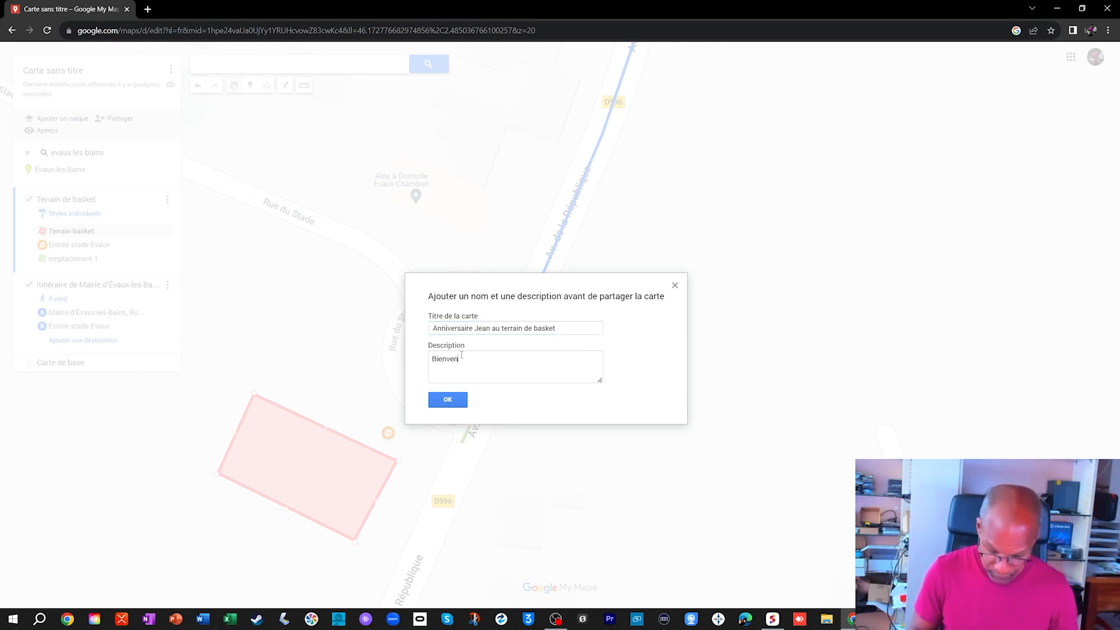
pyautogui.write('ue pour célébrer mon anniversaire le 23/07/2023')
pyautogui.click(448, 399)
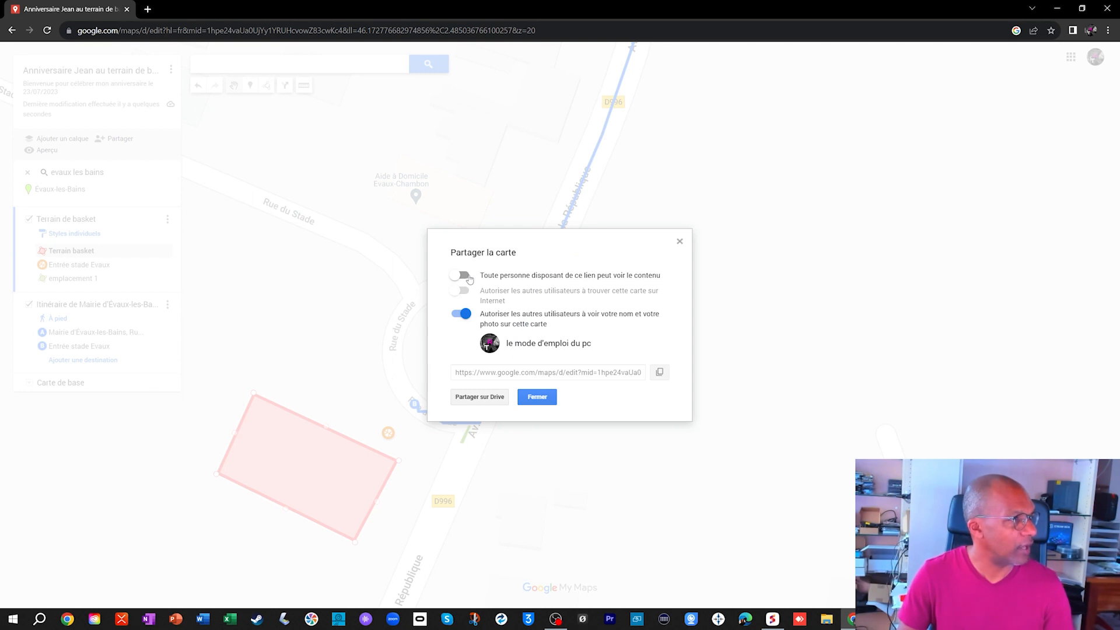
# - Allow anyone with the link to view the map, copy its sharing link and close the sharing settings
pyautogui.click(469, 277)
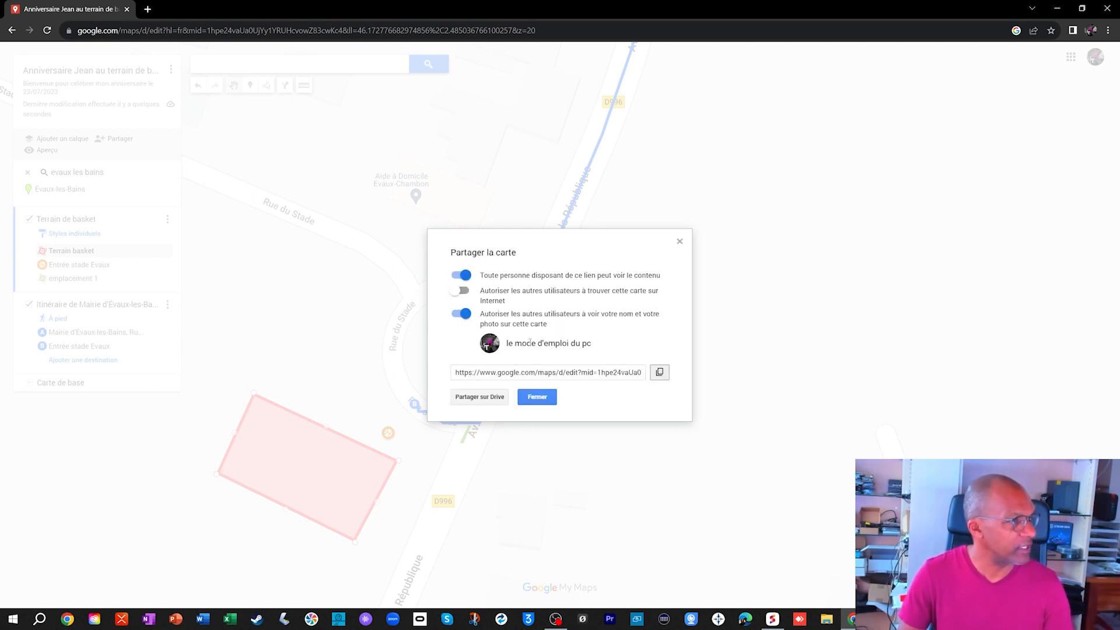
pyautogui.click(659, 372)
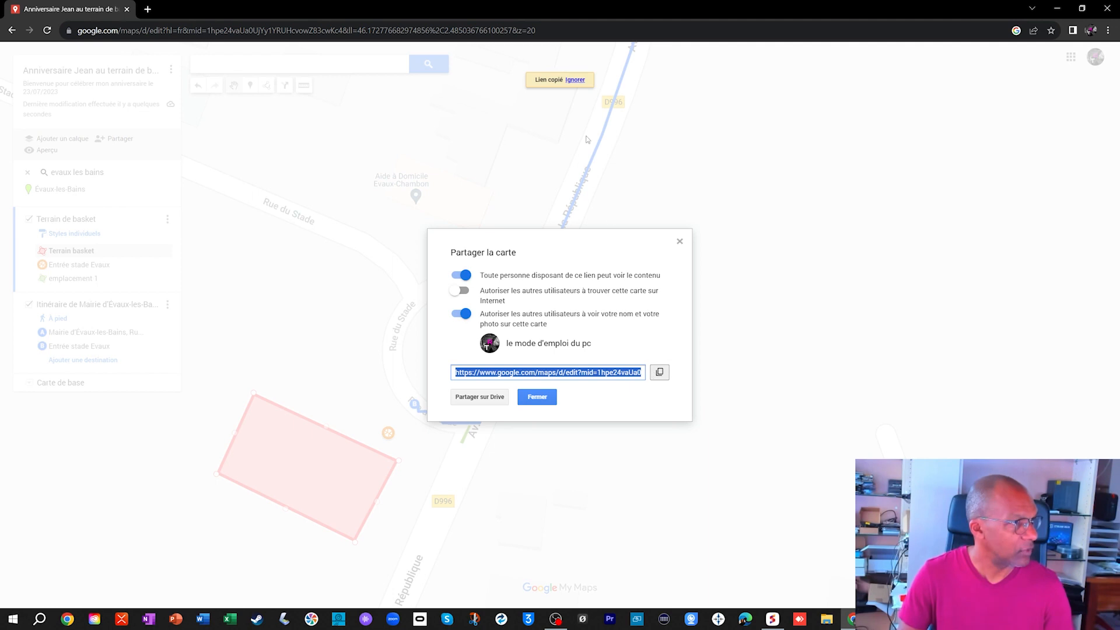
pyautogui.click(538, 397)
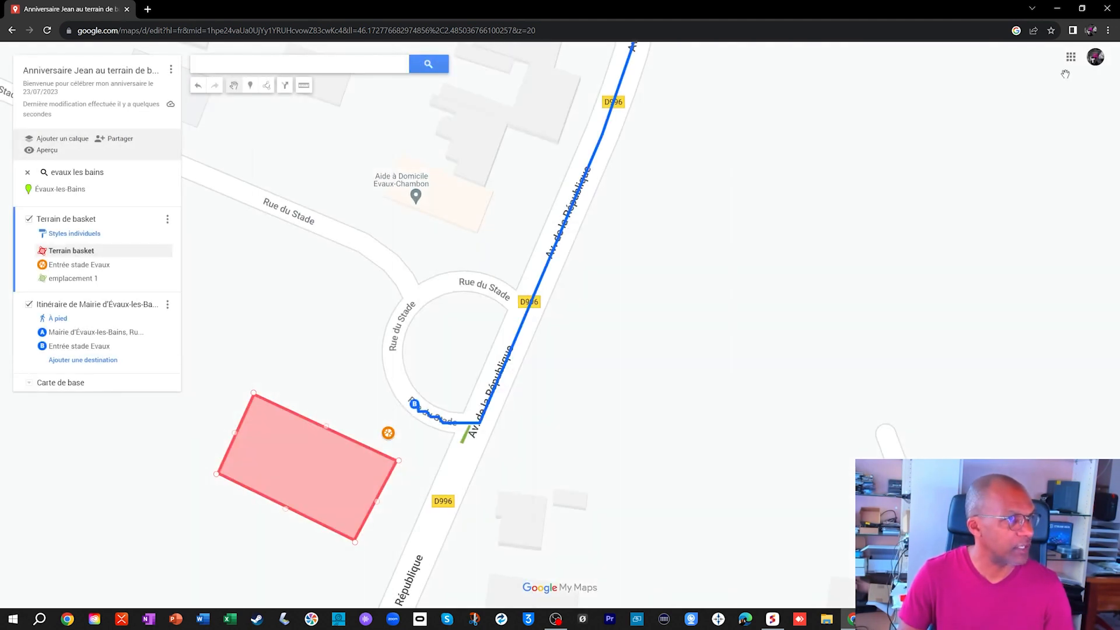
# - Switch to Gmail and address a new message to the recipient's e-mail address
pyautogui.click(1071, 56)
pyautogui.click(958, 206)
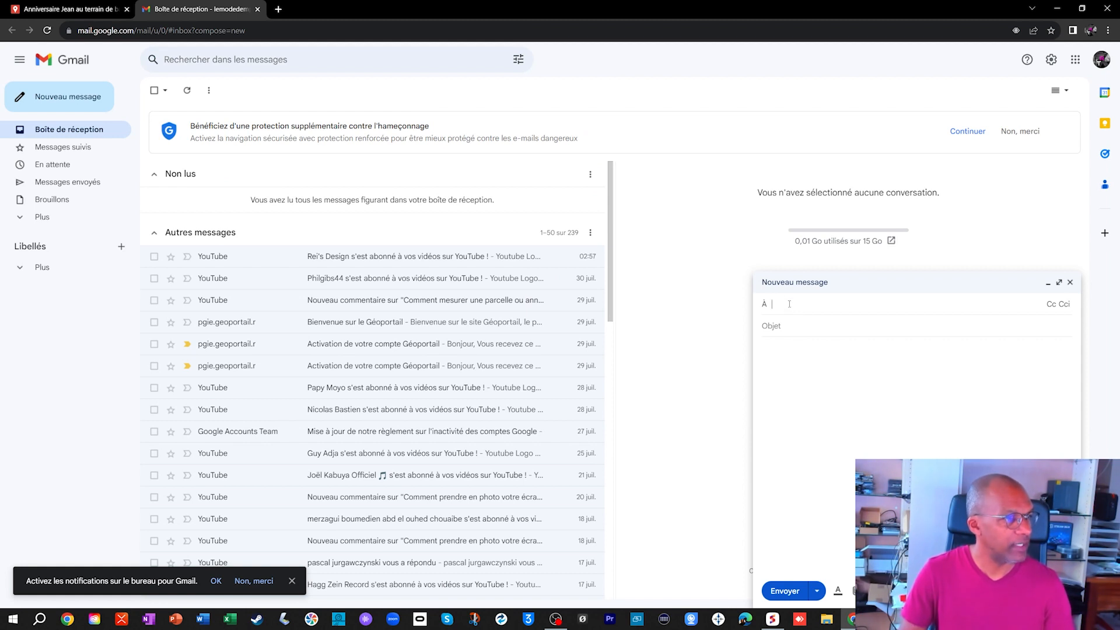
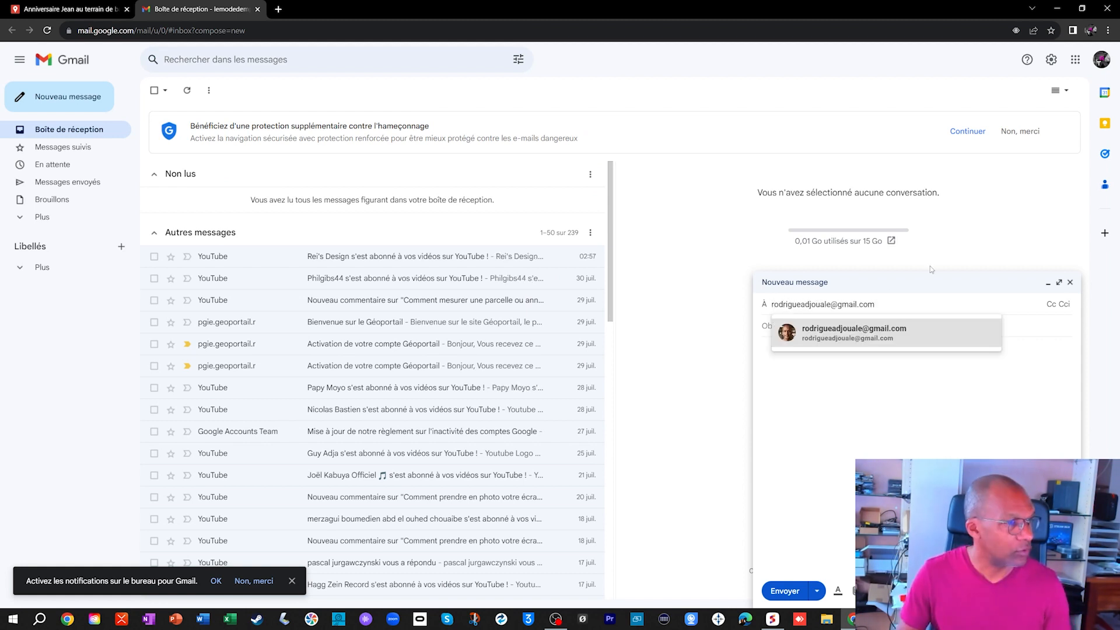
pyautogui.click(869, 337)
# - Give the message the subject "Anniversaire", paste the copied map link into the body and send it
pyautogui.click(811, 341)
pyautogui.write('Anniversaire')
pyautogui.press('Tab')
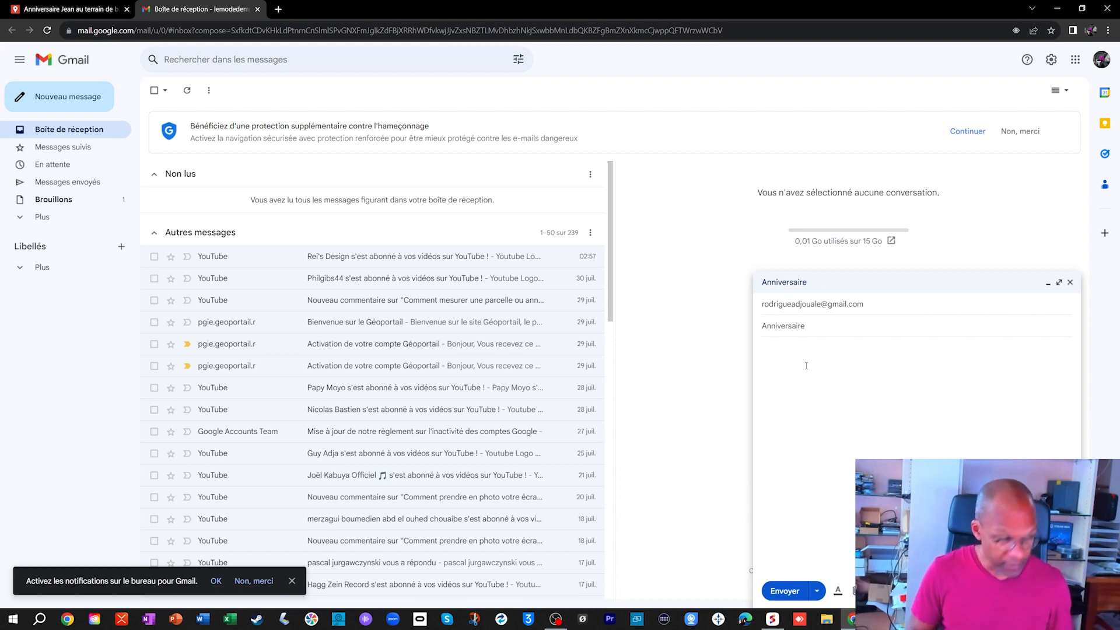
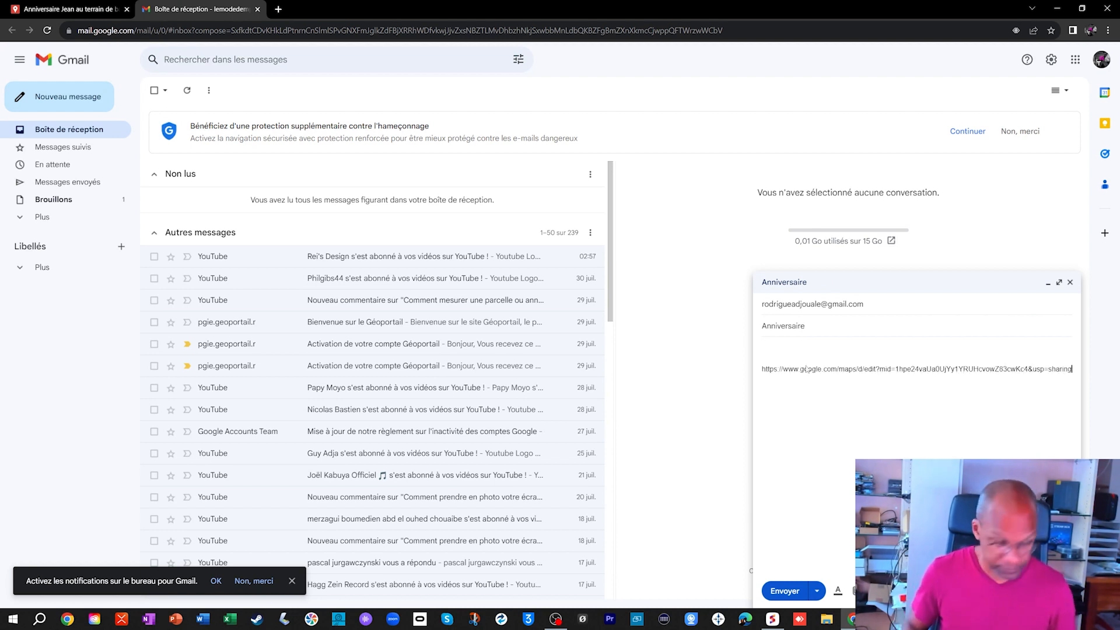
pyautogui.click(784, 591)
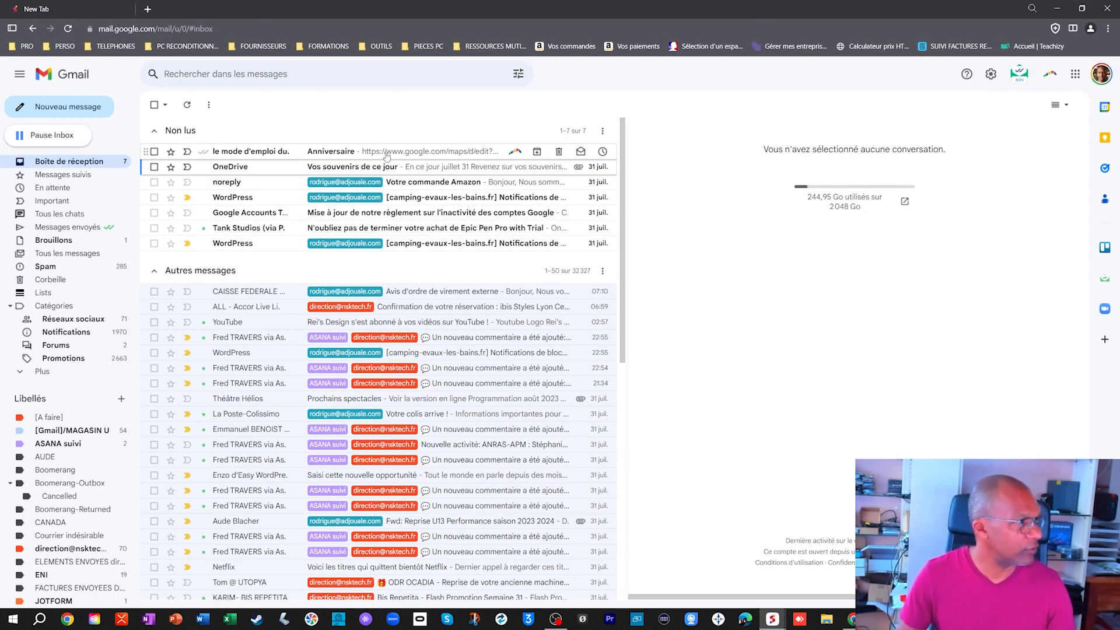
# - In the recipient's Gmail inbox, open the Anniversaire e-mail, follow its map link and view the Terrain basket details
pyautogui.click(387, 155)
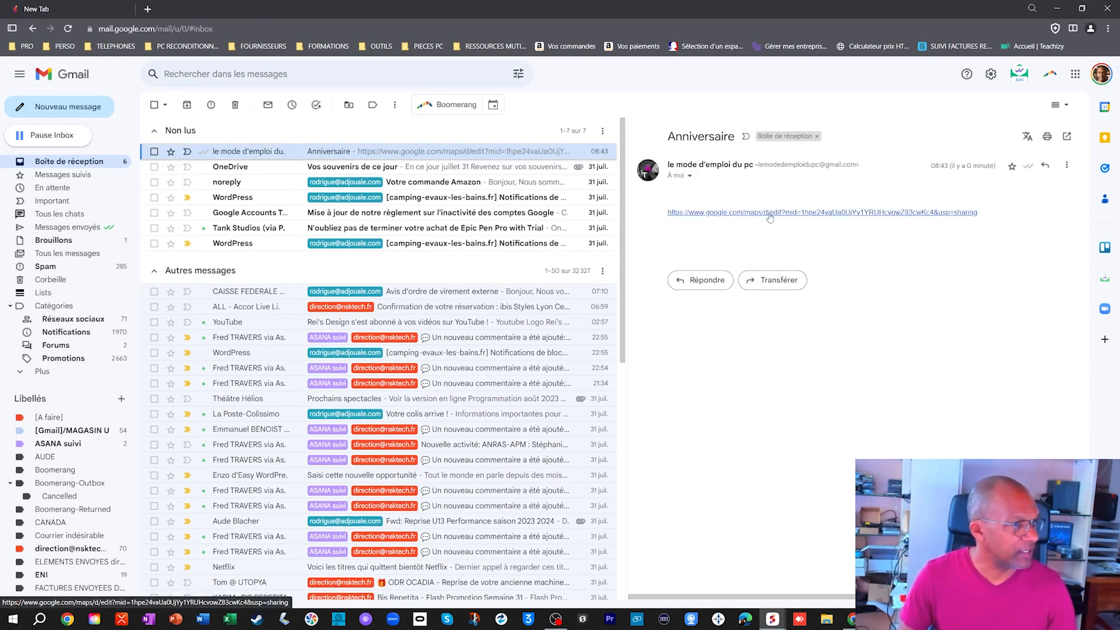
pyautogui.click(769, 213)
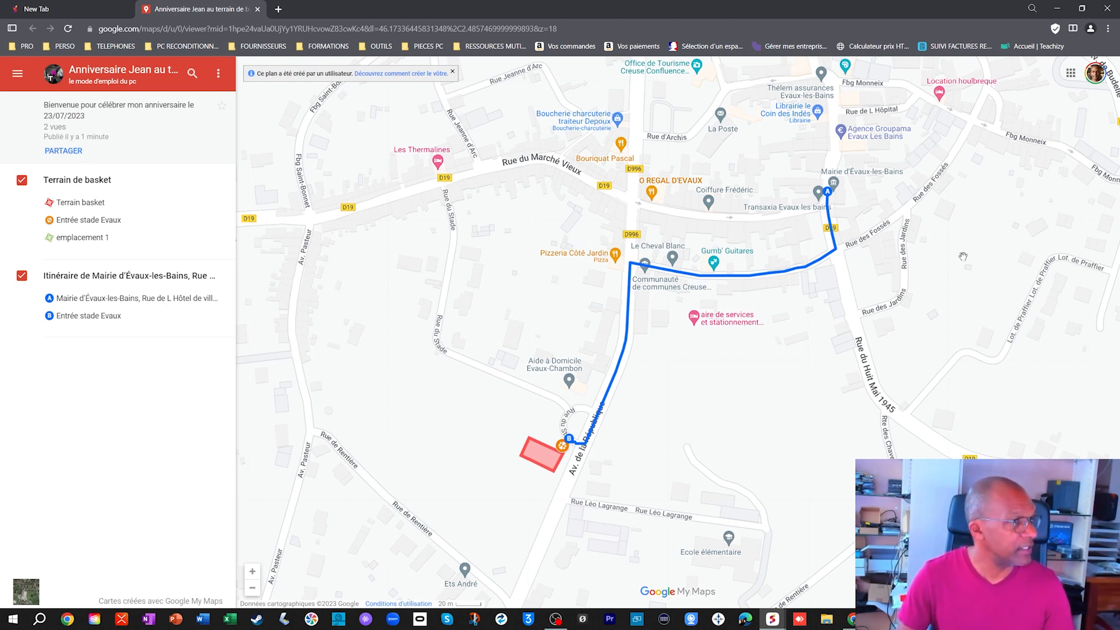
pyautogui.click(546, 458)
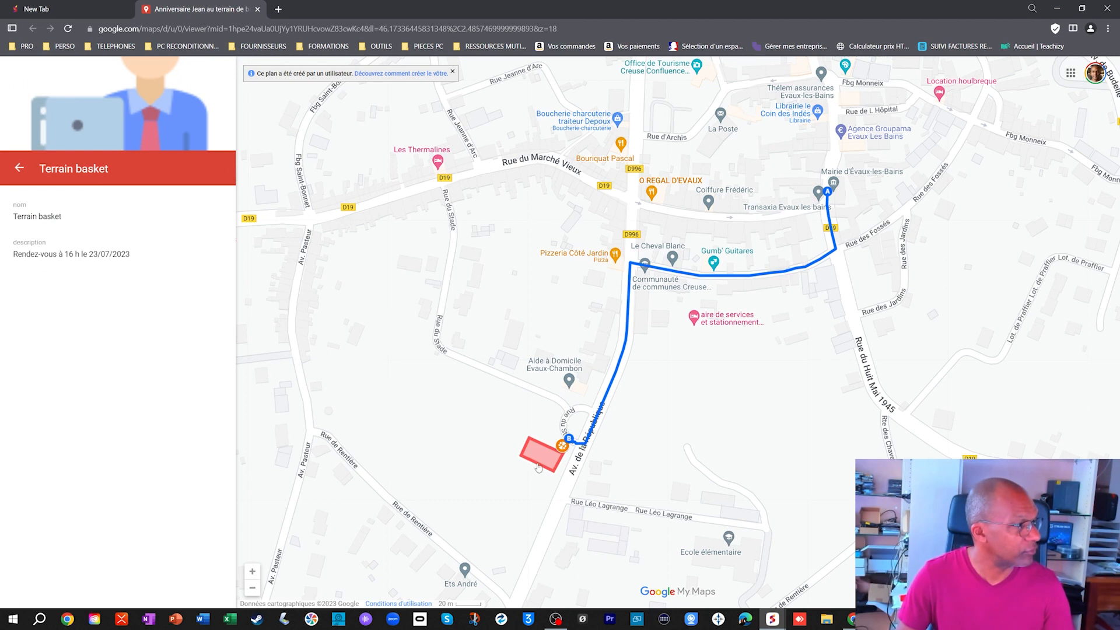
# - Look over the walking route near the Mairie in the shared map and show the options for sharing it further
pyautogui.scroll(2, 546, 460)
pyautogui.moveTo(900, 250); pyautogui.dragTo(654, 435)
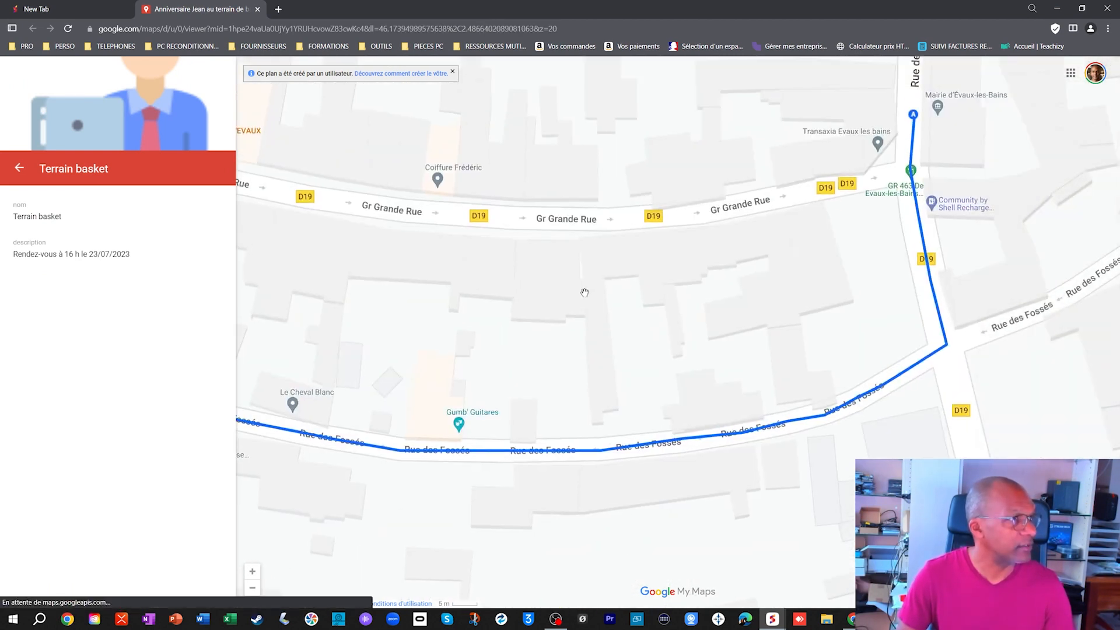
pyautogui.scroll(-2, 585, 292)
pyautogui.click(71, 156)
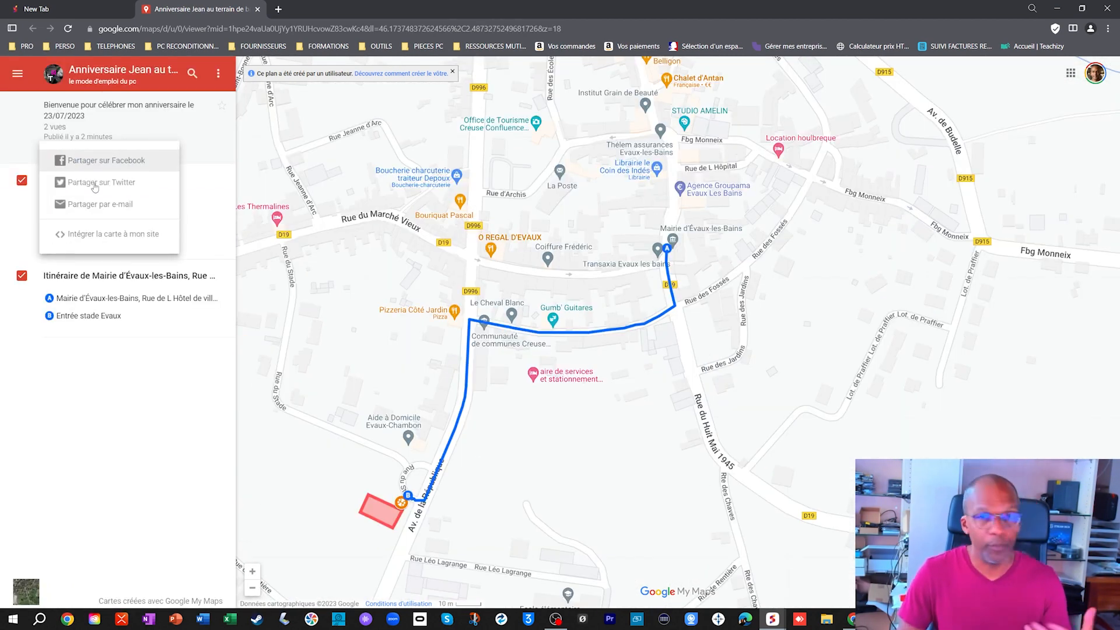